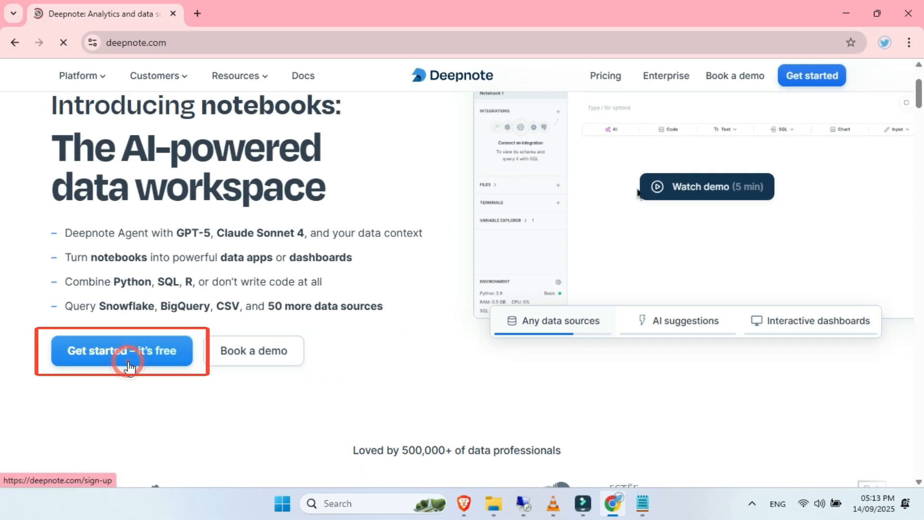
- Sign up for a free Deepnote account by continuing with the existing Google account
{"action": "left_click", "coordinate": [193, 366]}
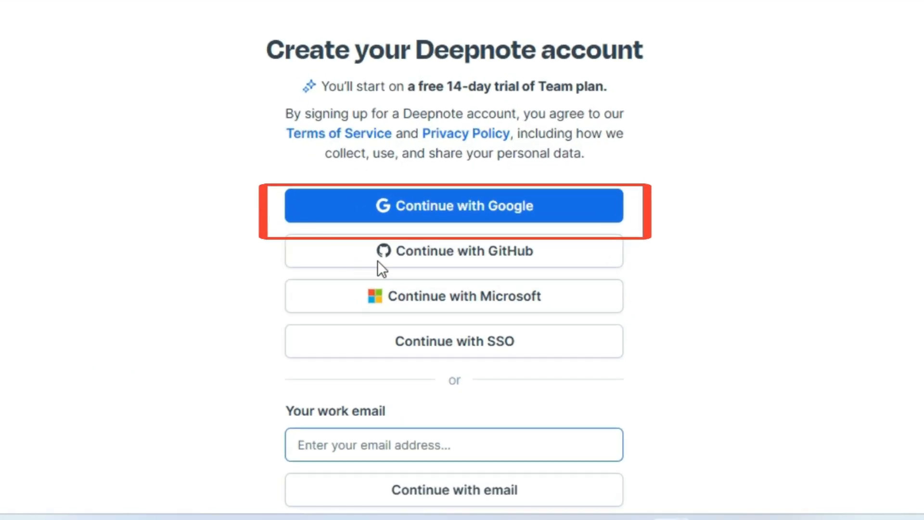
{"action": "left_click", "coordinate": [576, 217]}
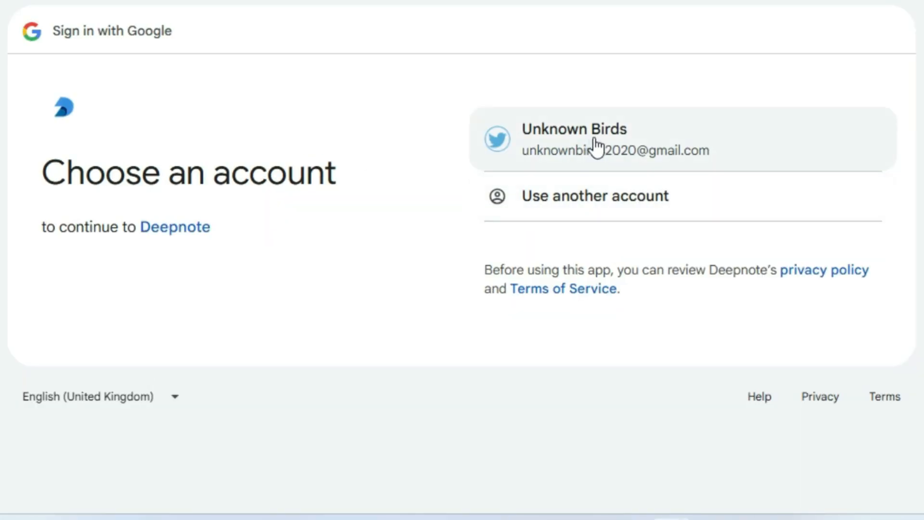
{"action": "left_click", "coordinate": [595, 139]}
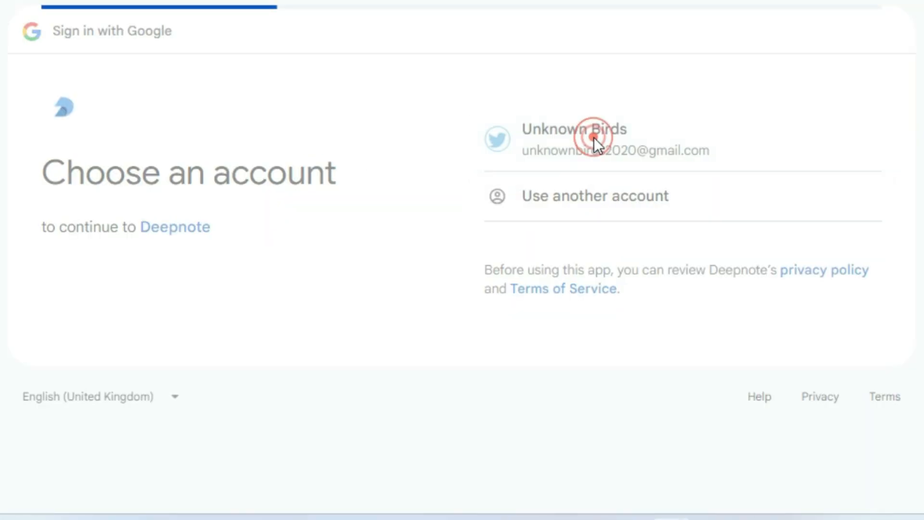
{"action": "left_click", "coordinate": [781, 418]}
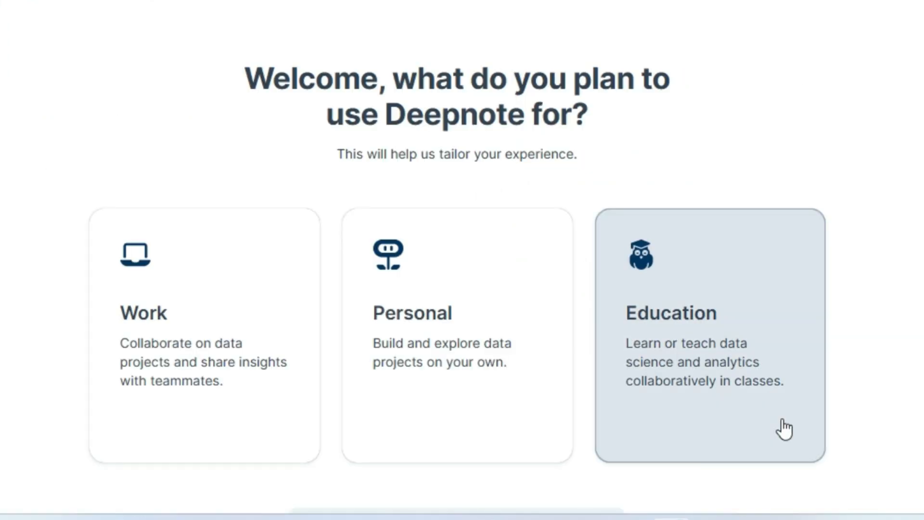
- Choose Personal as the planned use of Deepnote and continue
{"action": "left_click", "coordinate": [413, 305]}
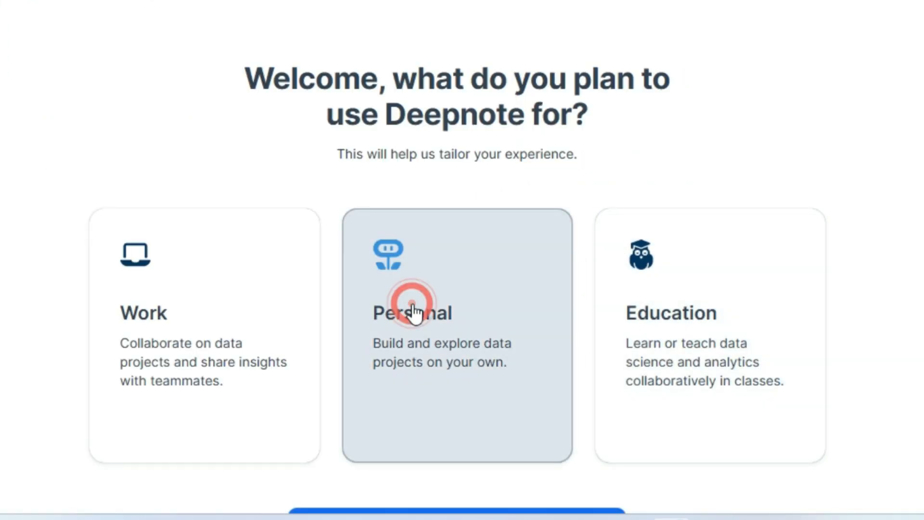
{"action": "scroll", "coordinate": [842, 91], "scroll_direction": "down", "scroll_amount": 2}
{"action": "left_click", "coordinate": [561, 446]}
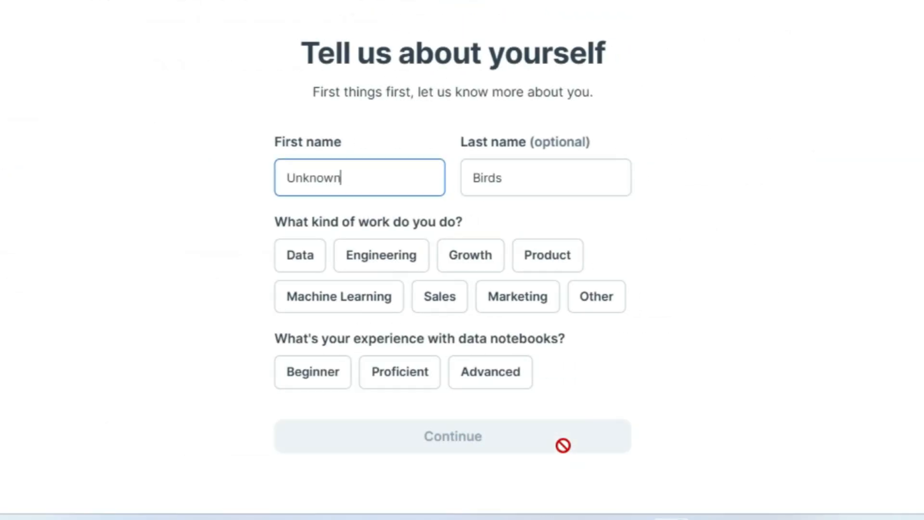
- Select Data as the kind of work and Beginner as the notebook experience, and submit the profile questions
{"action": "left_click", "coordinate": [314, 262]}
{"action": "left_click", "coordinate": [313, 373]}
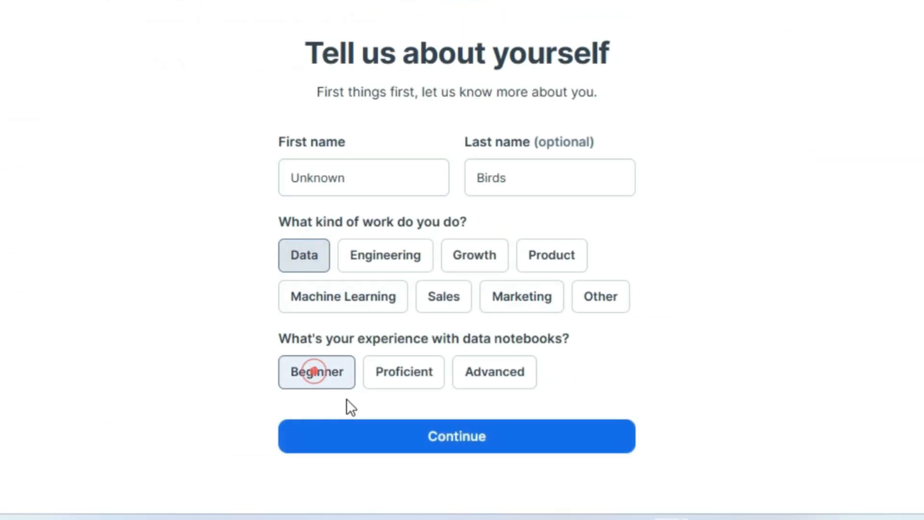
{"action": "left_click", "coordinate": [389, 433]}
- Answer the work setup questions with "I'm working alone" and "Academia and Research", and continue
{"action": "left_click", "coordinate": [376, 171]}
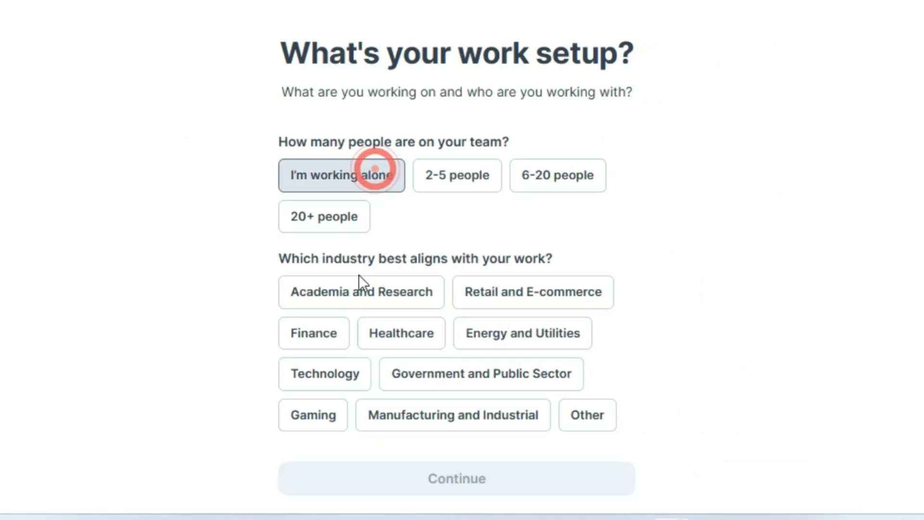
{"action": "left_click", "coordinate": [342, 304]}
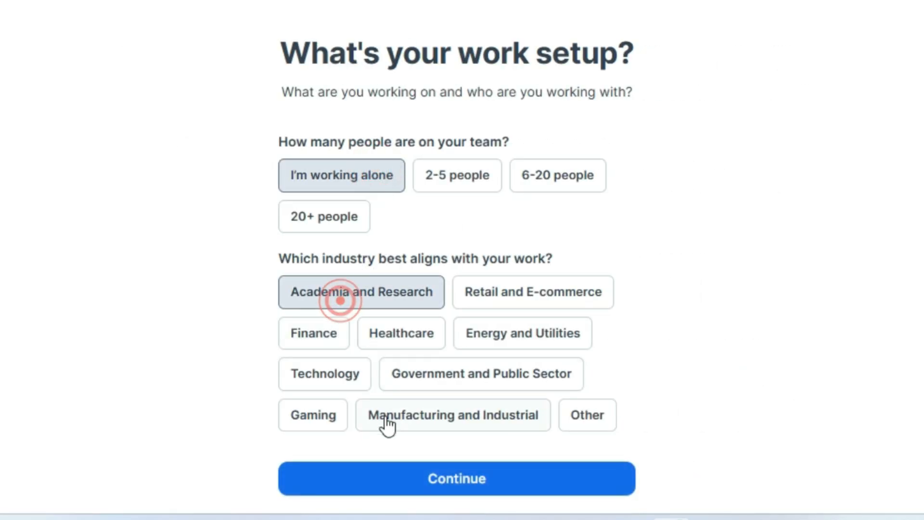
{"action": "left_click", "coordinate": [363, 473]}
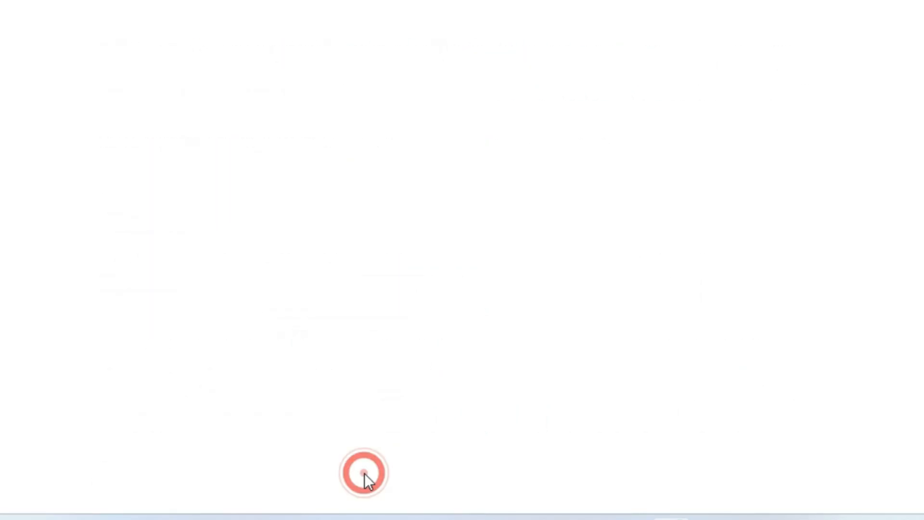
- Name the workspace PowerfulRDP, choose "I'm just exploring" as its purpose, and continue
{"action": "left_click", "coordinate": [420, 371]}
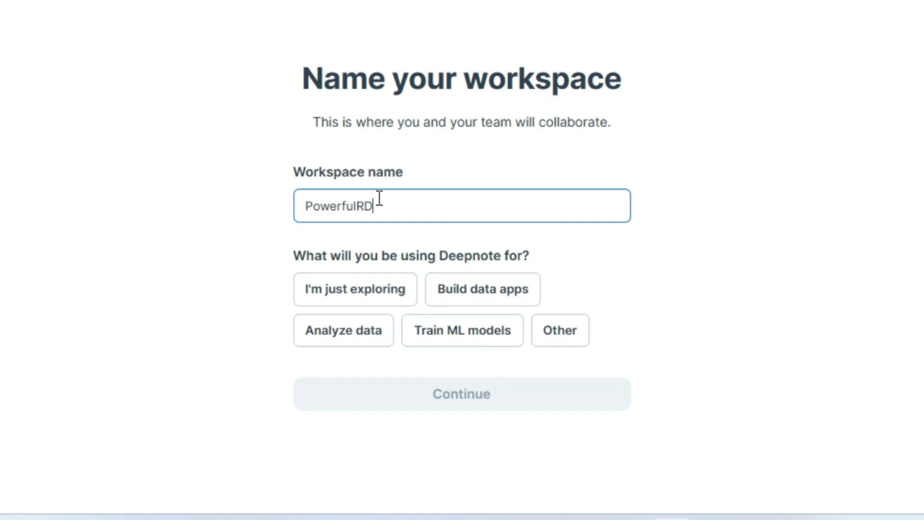
{"action": "left_click", "coordinate": [361, 293]}
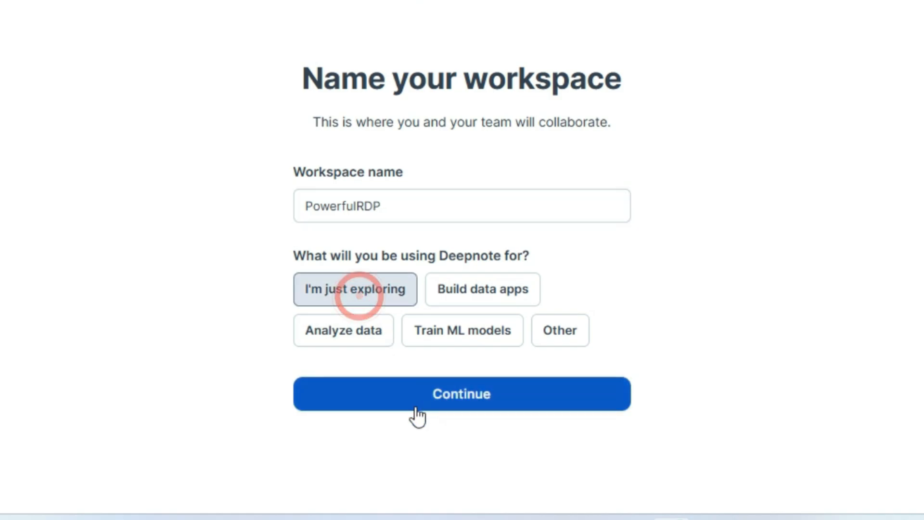
{"action": "left_click", "coordinate": [412, 399]}
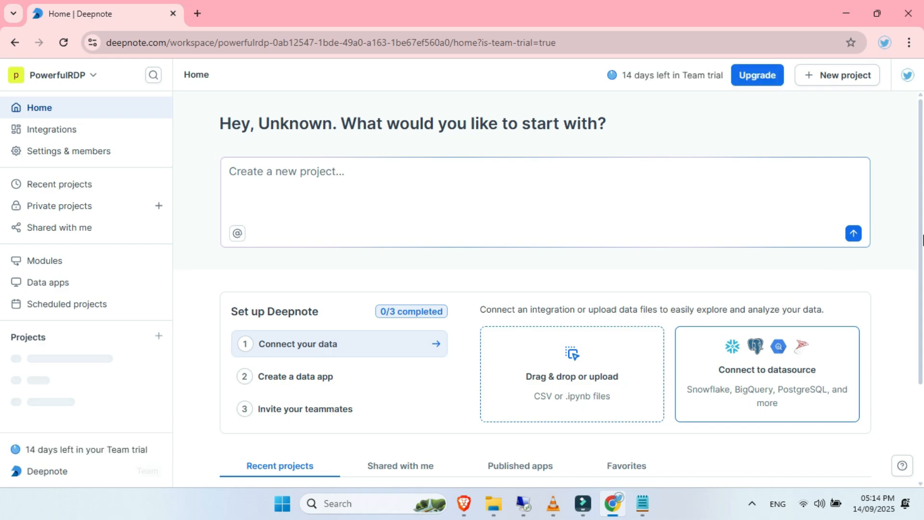
- Open the Welcome project from the recent projects and stop its running machine
{"action": "left_click_drag", "start_coordinate": [921, 235], "coordinate": [921, 333]}
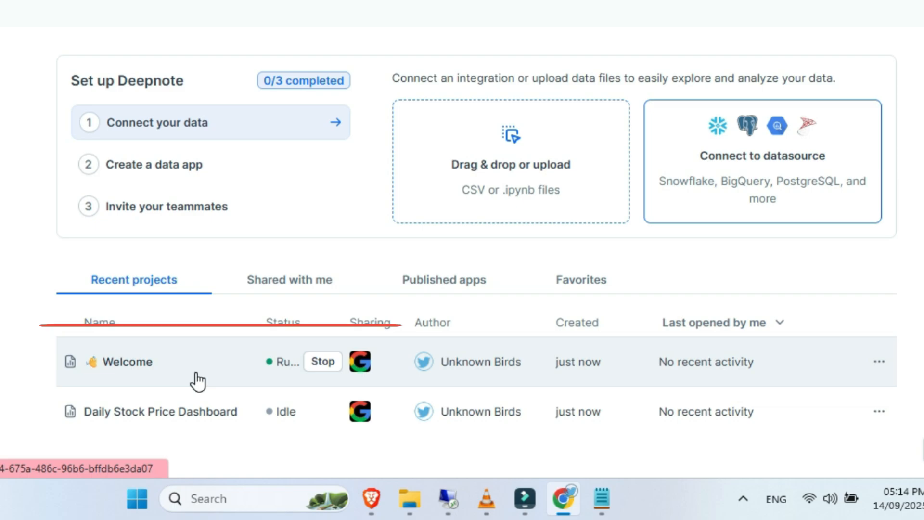
{"action": "left_click", "coordinate": [195, 374]}
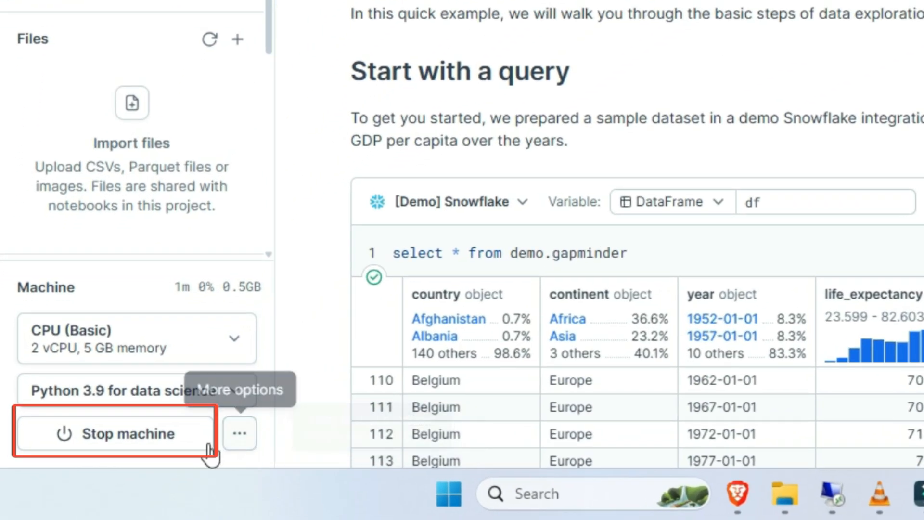
{"action": "left_click", "coordinate": [194, 450]}
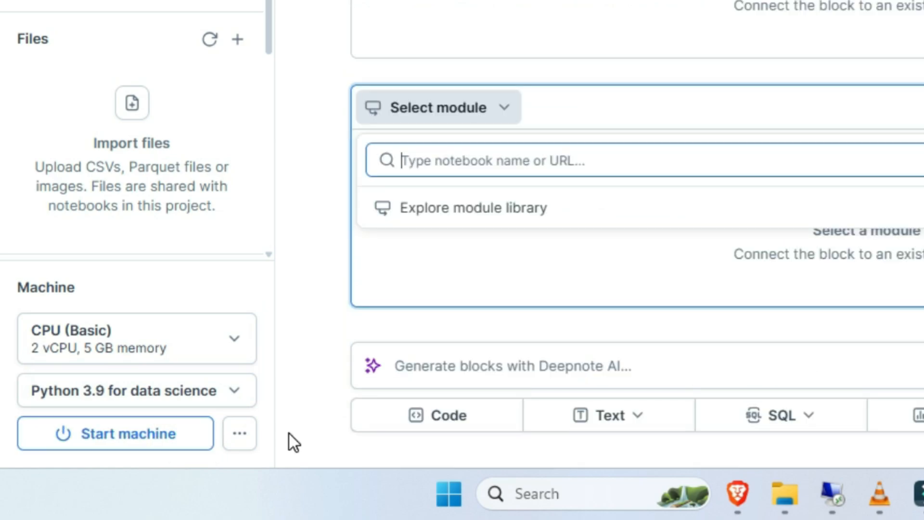
- Set the machine's automatic shutdown to after 24 hours of inactivity
{"action": "left_click", "coordinate": [241, 436]}
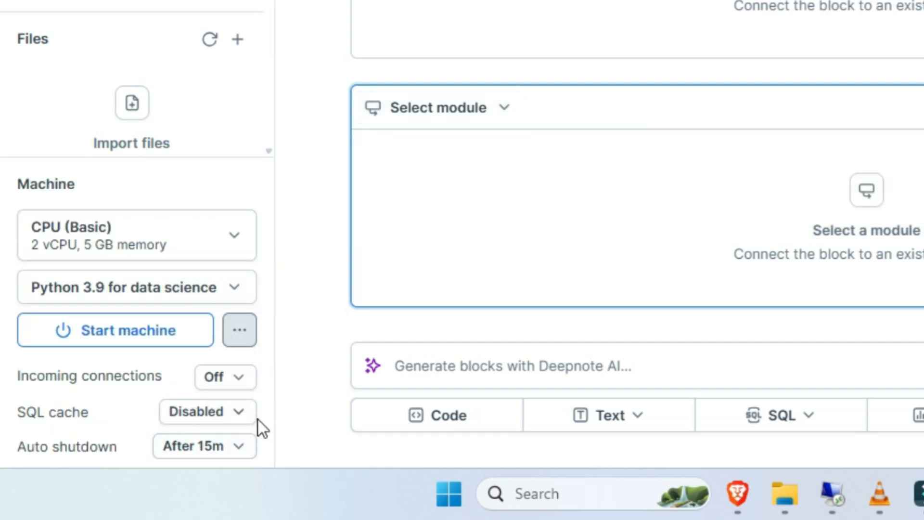
{"action": "left_click", "coordinate": [243, 448]}
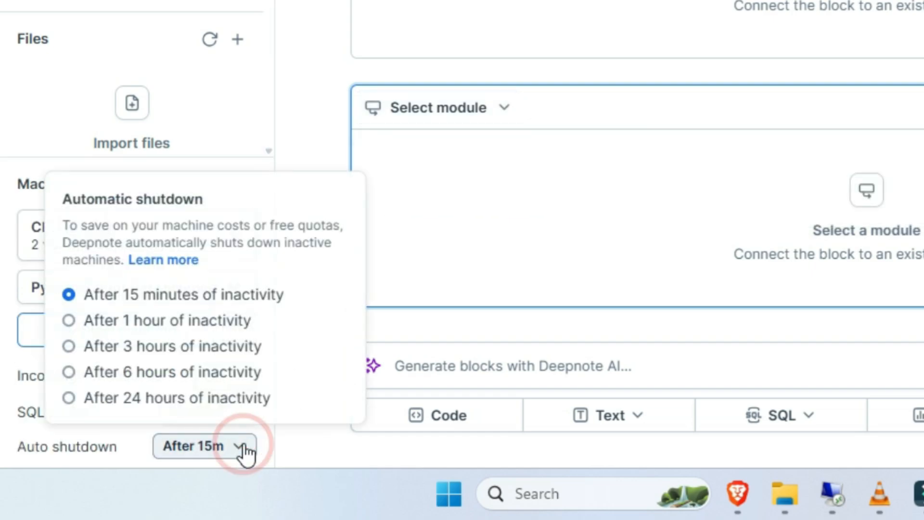
{"action": "left_click", "coordinate": [211, 411]}
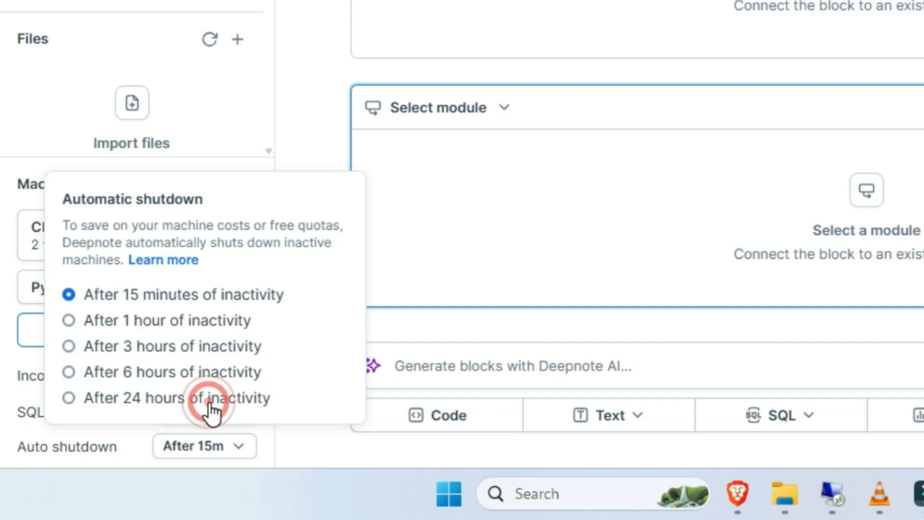
{"action": "left_click", "coordinate": [302, 444]}
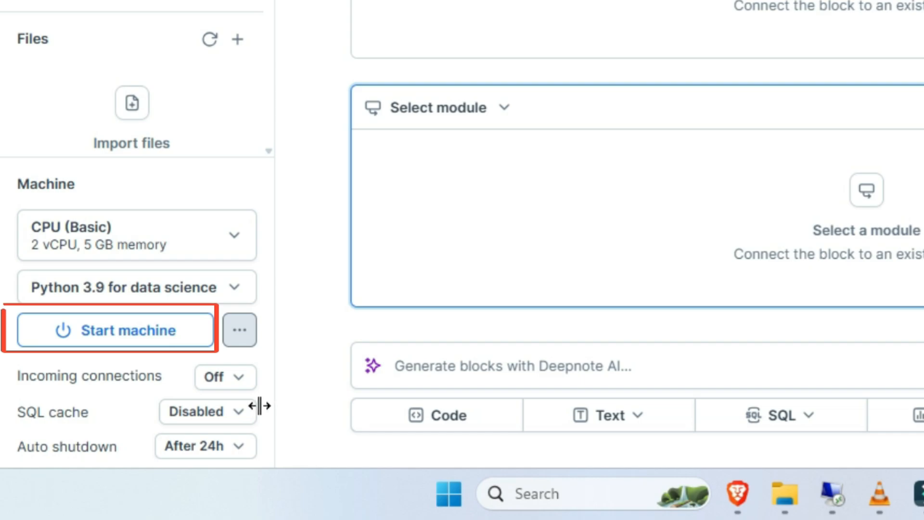
- Start the project's machine and create a new terminal on it
{"action": "left_click", "coordinate": [158, 338]}
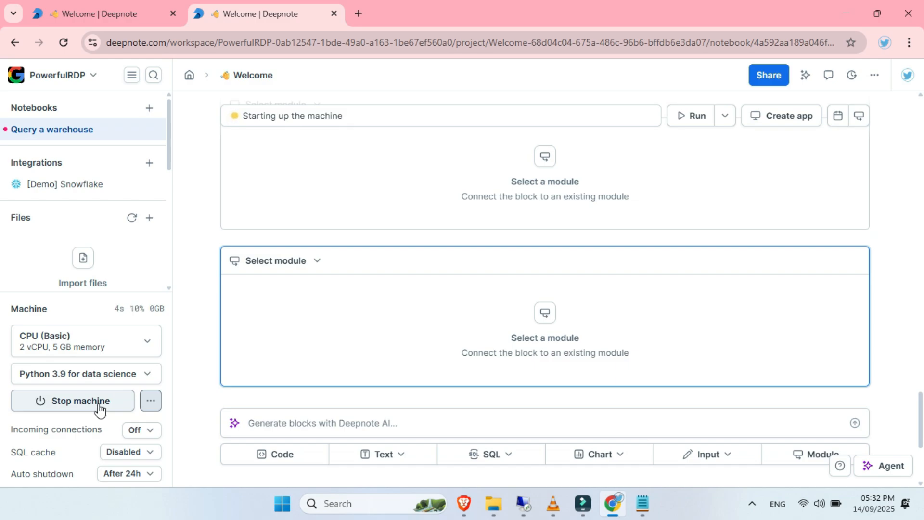
{"action": "left_click_drag", "start_coordinate": [169, 140], "coordinate": [168, 220]}
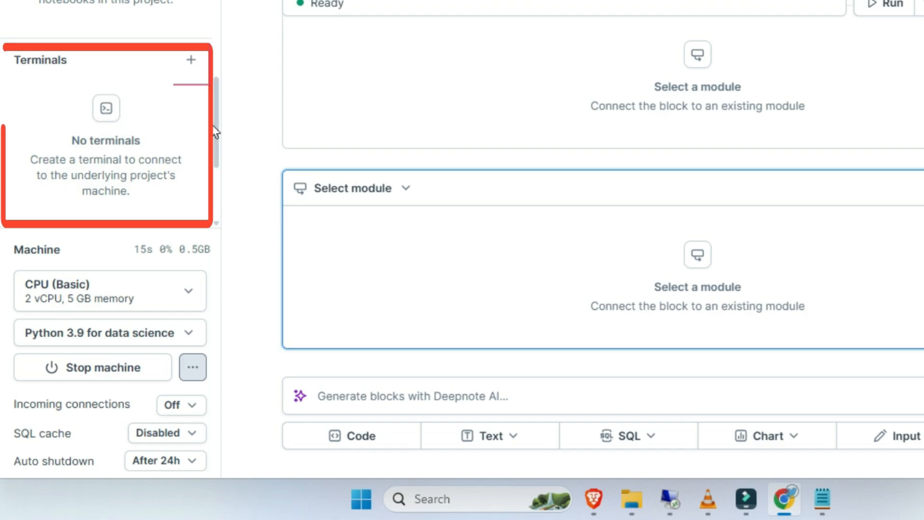
{"action": "left_click", "coordinate": [192, 64]}
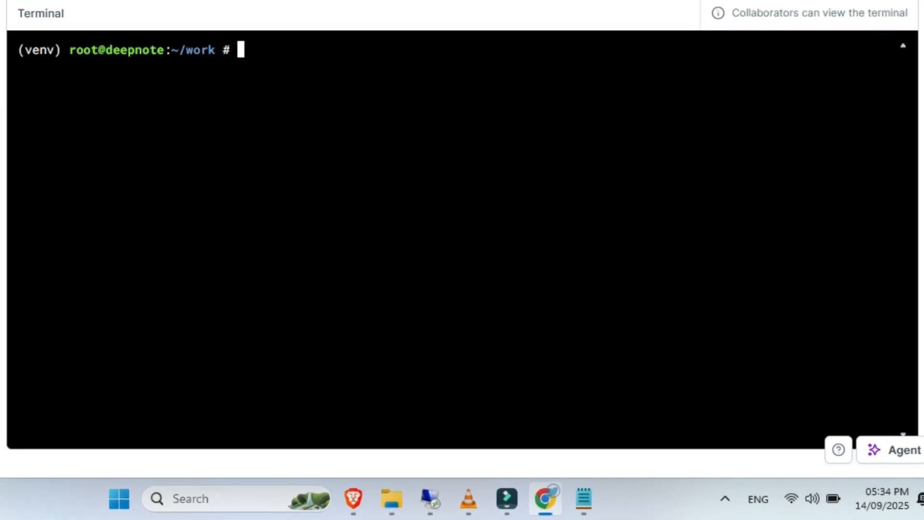
- Run "apt update" in the terminal and install neofetch with "apt install neofetch", answering y to continue
{"action": "type", "text": "apt update"}
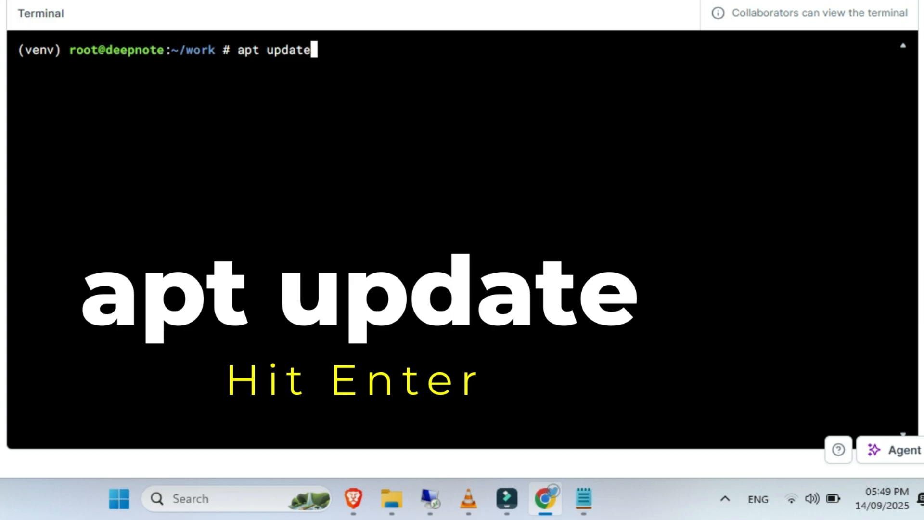
{"action": "key", "text": "Return"}
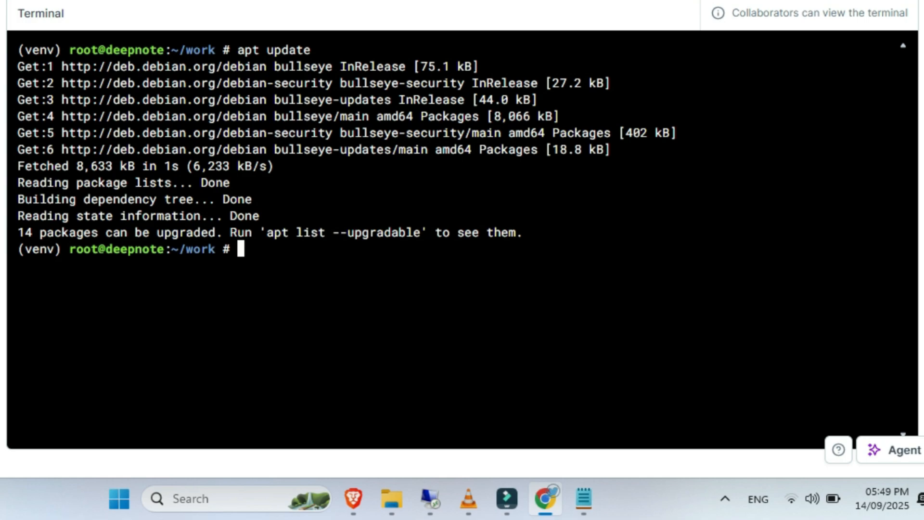
{"action": "type", "text": "a"}
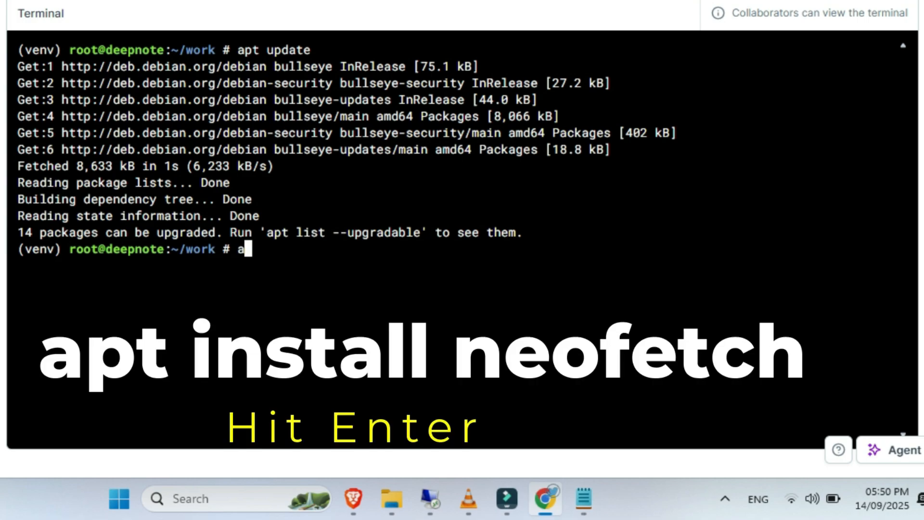
{"action": "type", "text": "pt install "}
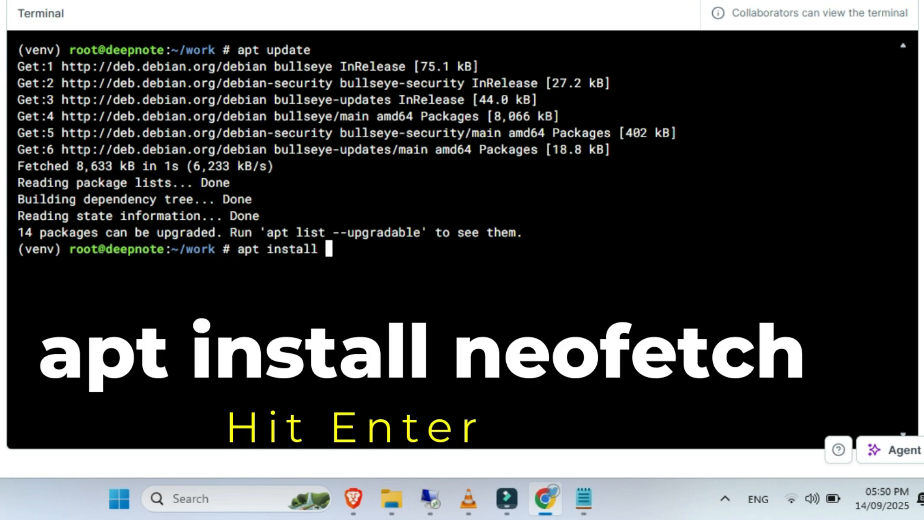
{"action": "type", "text": "neofetch"}
{"action": "key", "text": "Return"}
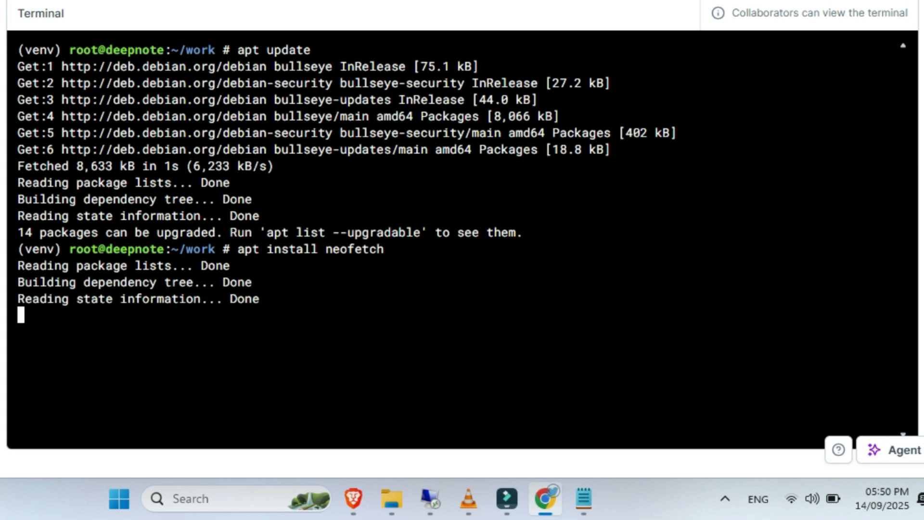
{"action": "type", "text": "y"}
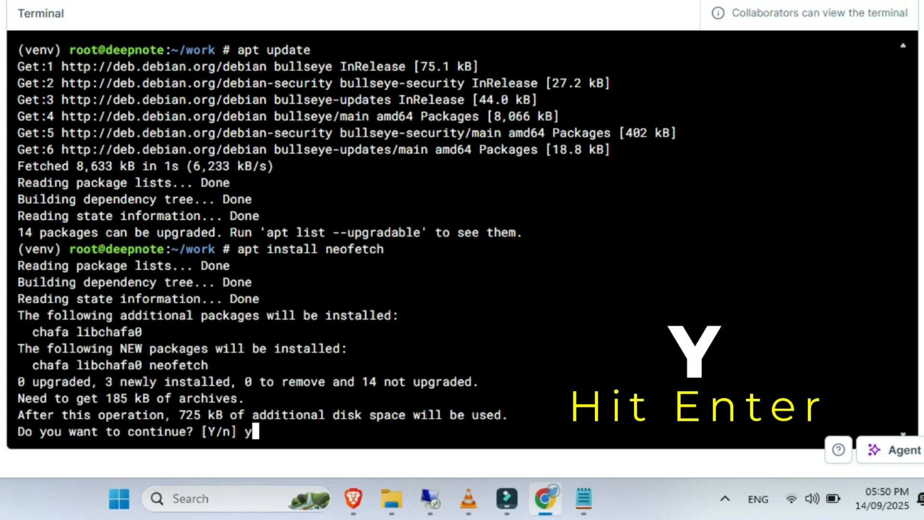
{"action": "key", "text": "Return"}
- Run neofetch to view the machine's system information
{"action": "type", "text": "neo"}
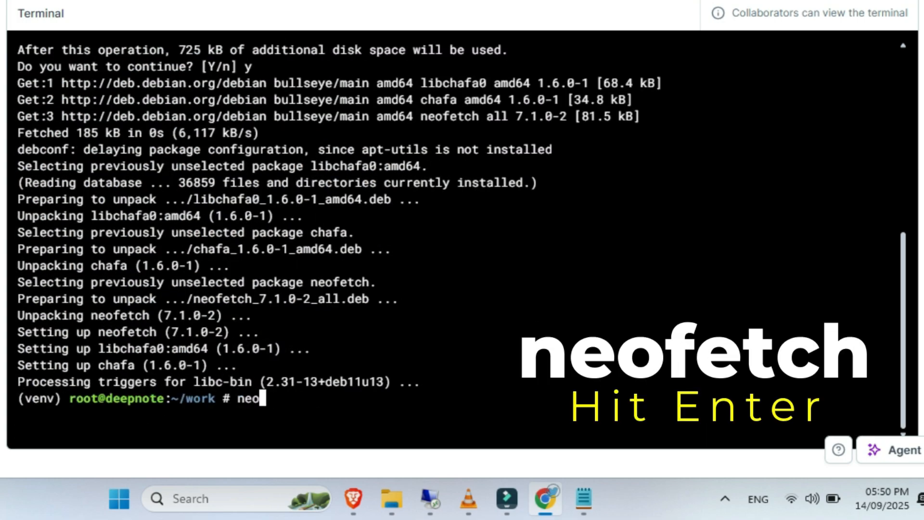
{"action": "type", "text": "fetch"}
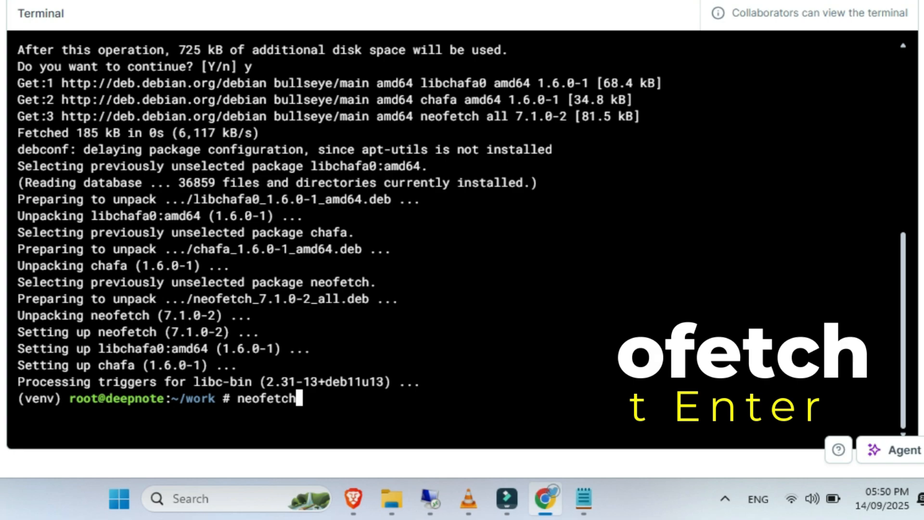
{"action": "key", "text": "Return"}
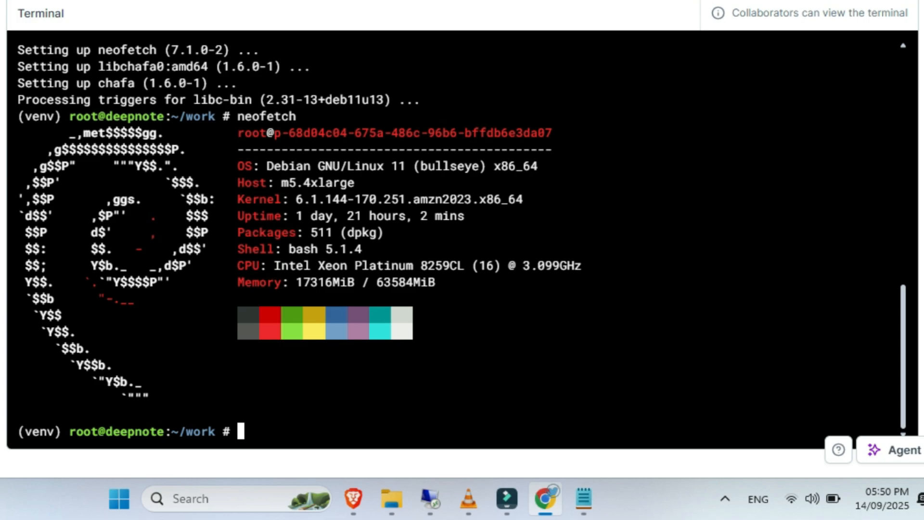
{"action": "right_click", "coordinate": [266, 435]}
{"action": "left_click", "coordinate": [349, 233]}
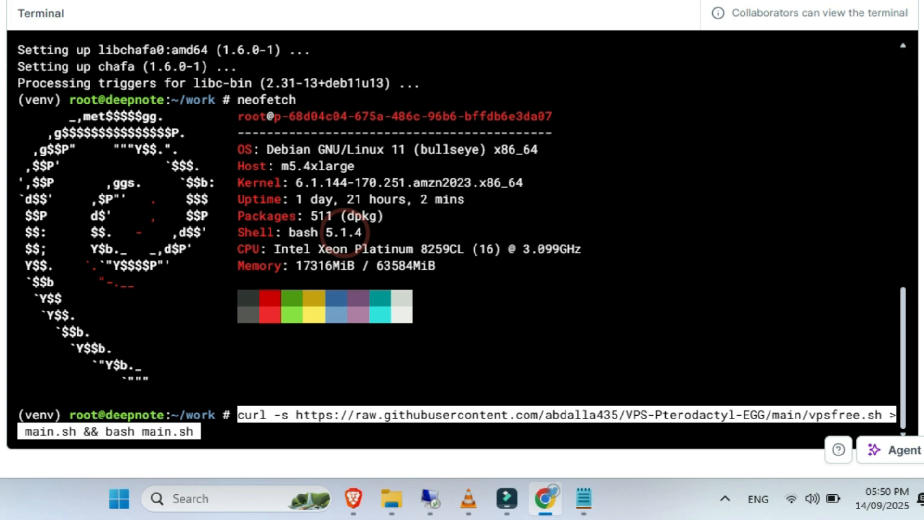
{"action": "key", "text": "Return"}
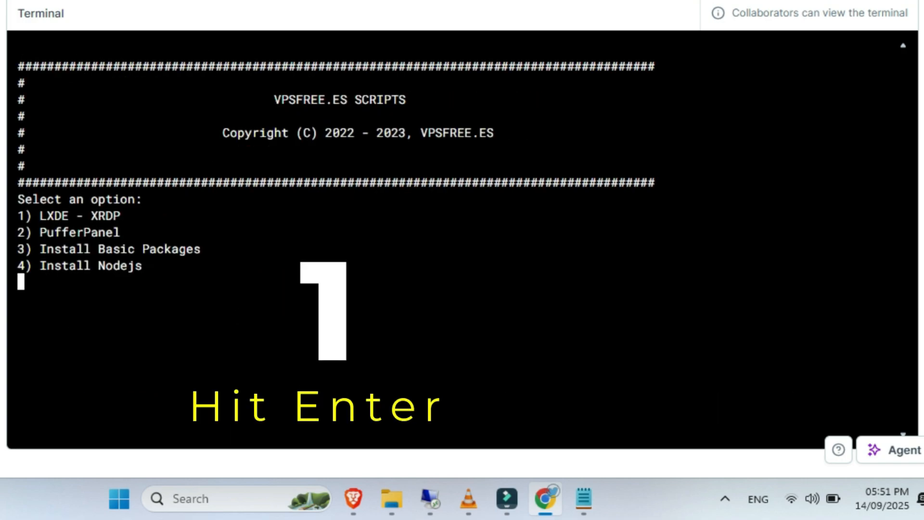
- Choose option 1, LXDE - XRDP, in the script's list and set the RDP port to 3389 once installation finishes
{"action": "type", "text": "1"}
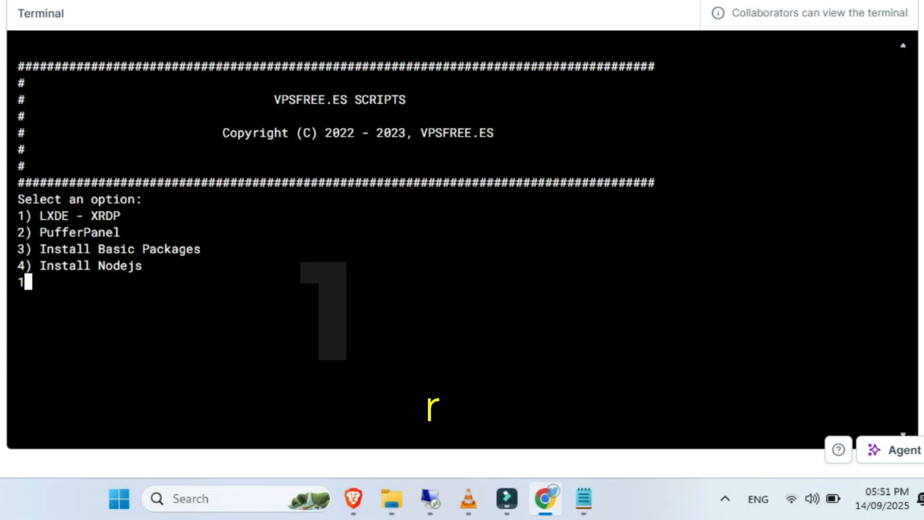
{"action": "key", "text": "Return"}
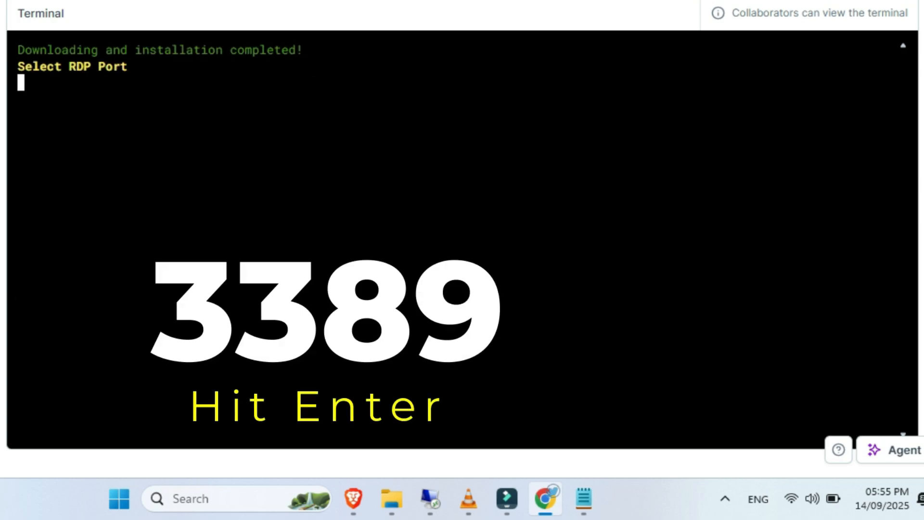
{"action": "type", "text": "3389"}
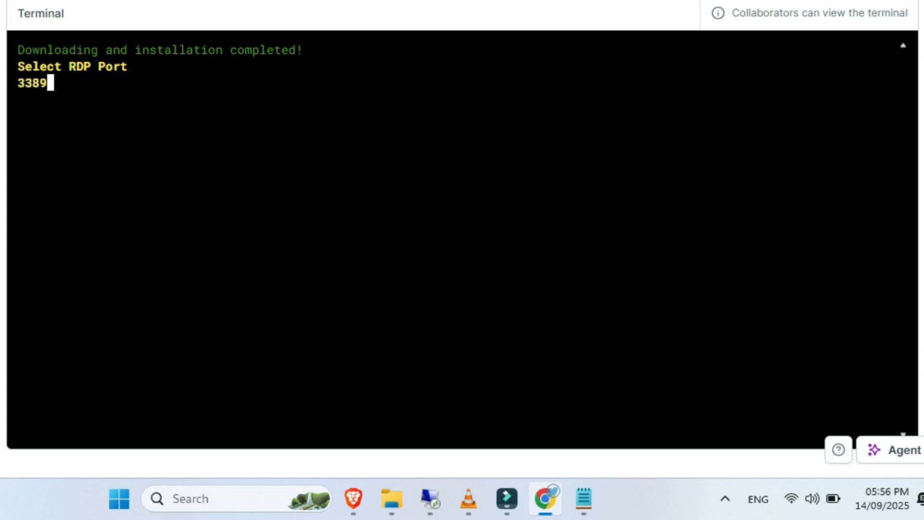
{"action": "key", "text": "Return"}
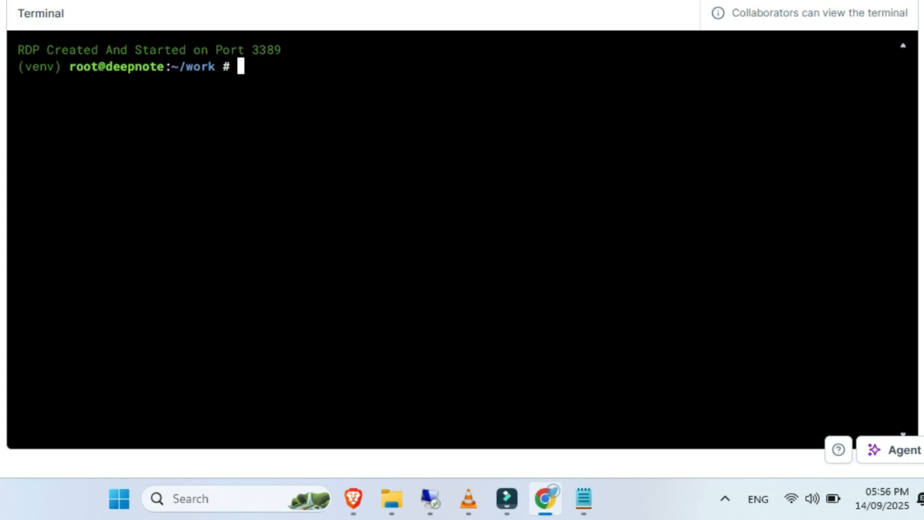
- Install sudo on the machine with "apt install sudo"
{"action": "type", "text": "apt ins"}
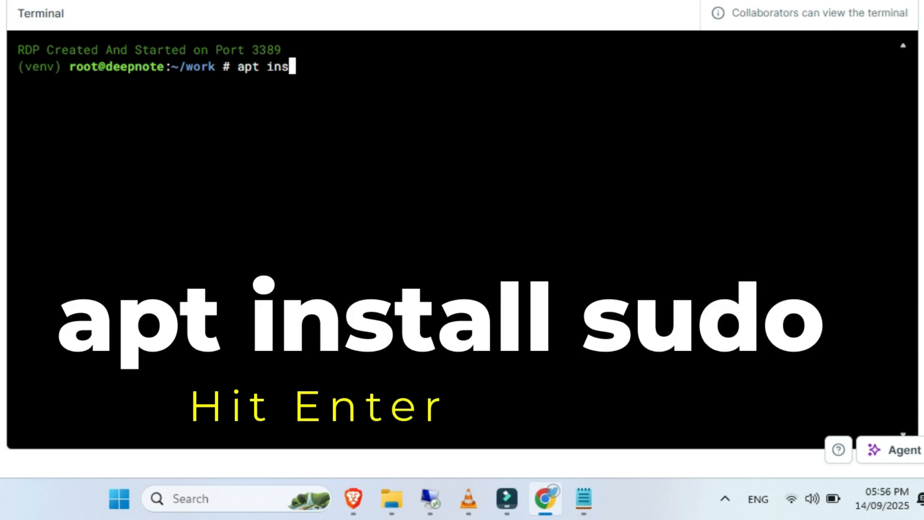
{"action": "type", "text": "tall sudo"}
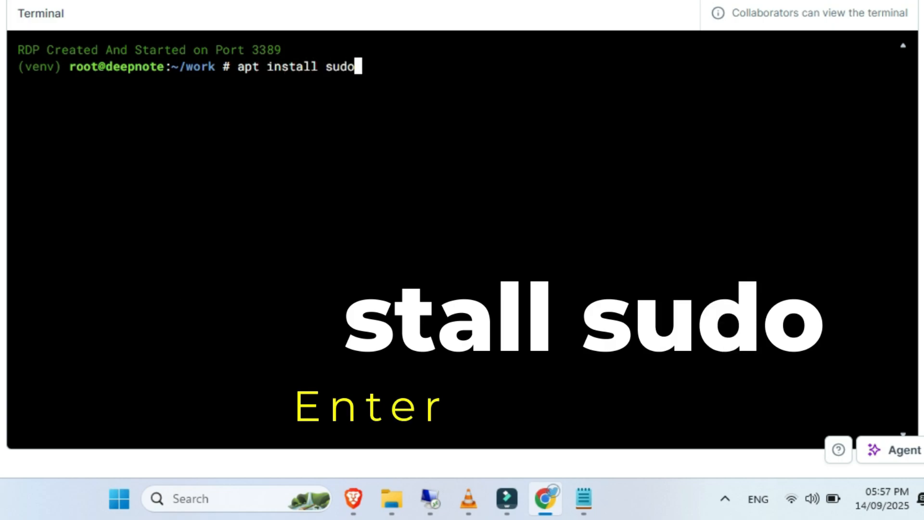
{"action": "key", "text": "Return"}
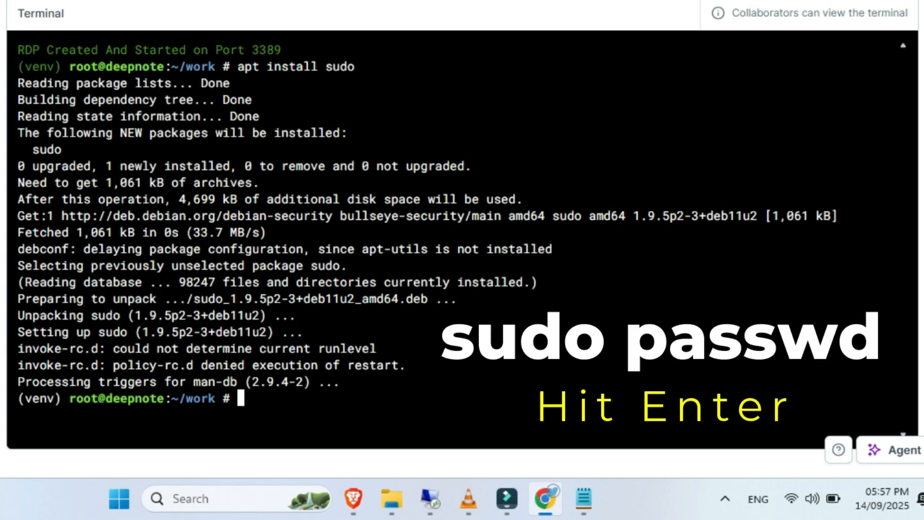
- Run "sudo passwd", enter and retype the new root password, and clear the terminal
{"action": "type", "text": "sudo passwd"}
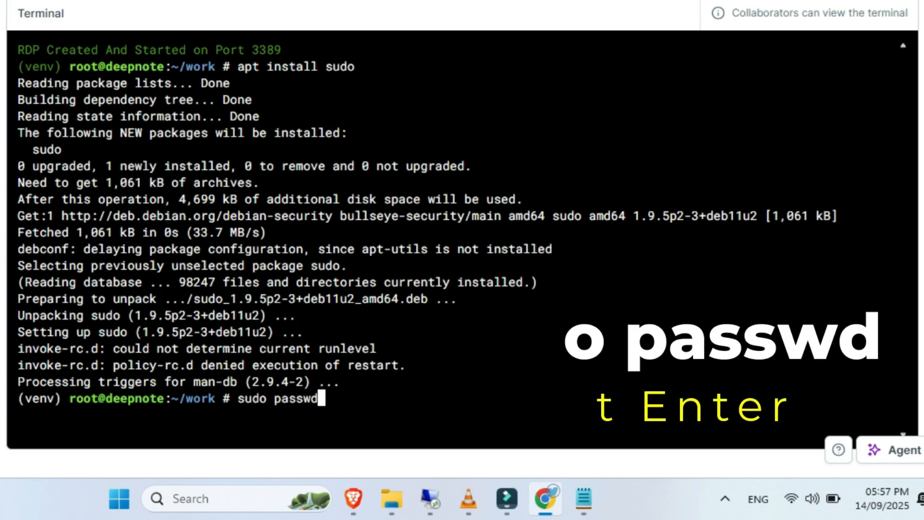
{"action": "key", "text": "Return"}
{"action": "type", "text": "root"}
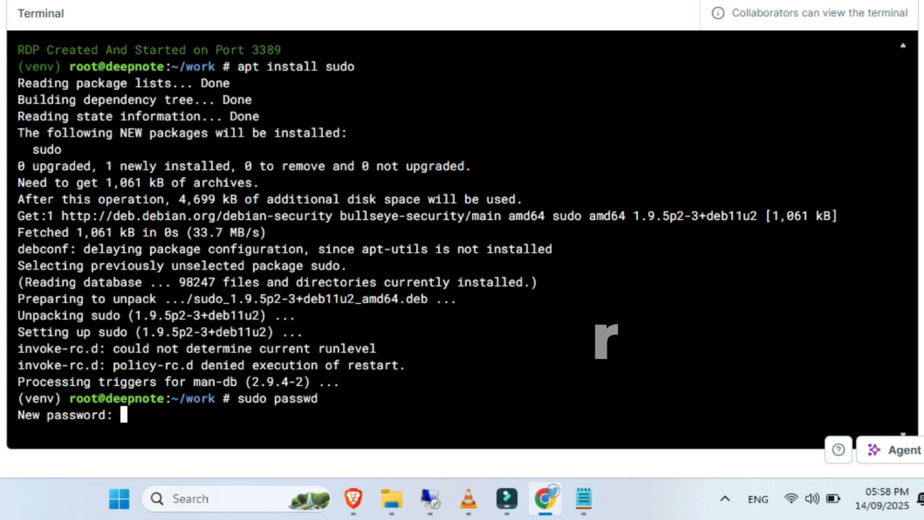
{"action": "key", "text": "Return"}
{"action": "type", "text": "root"}
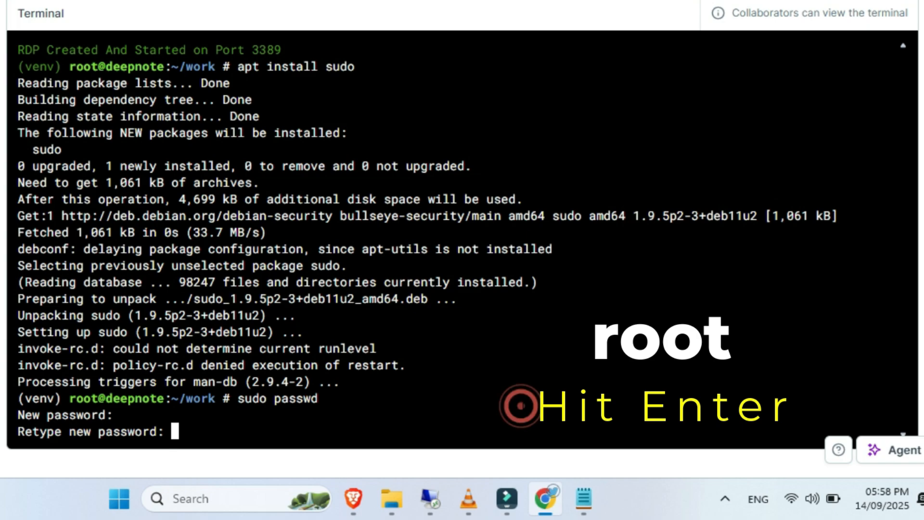
{"action": "key", "text": "Return"}
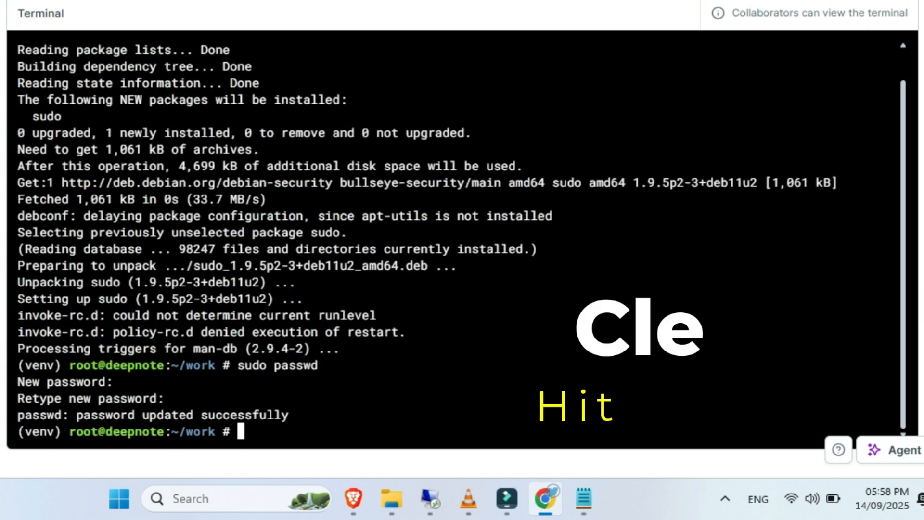
{"action": "type", "text": "clear"}
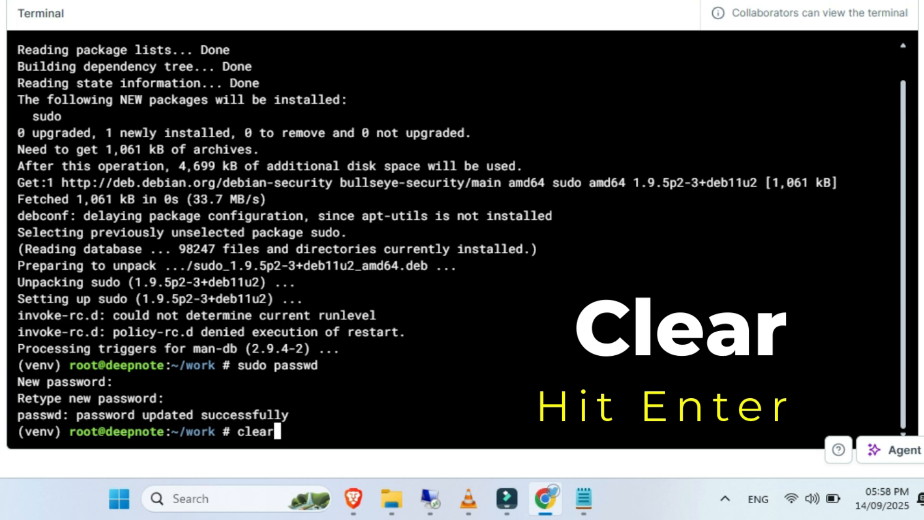
{"action": "key", "text": "Return"}
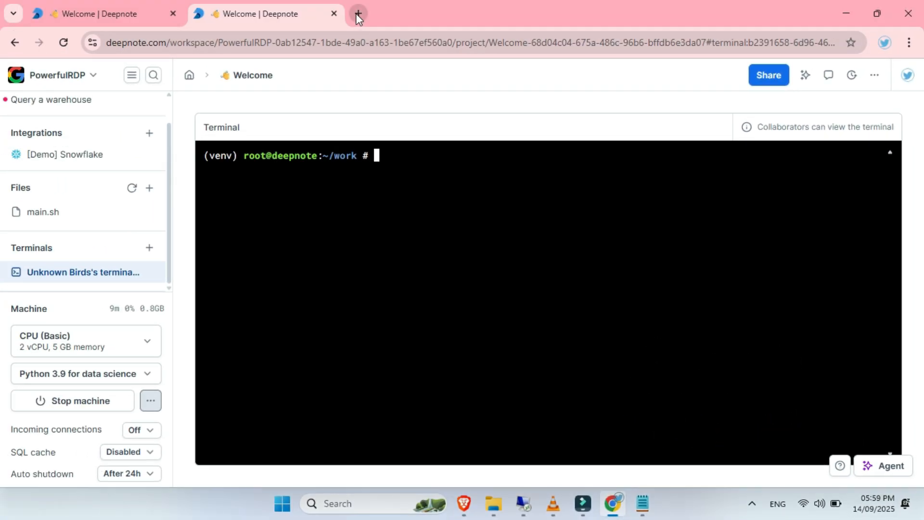
- Open pinggy.io in a new browser tab and go to its dashboard login page
{"action": "left_click", "coordinate": [358, 17]}
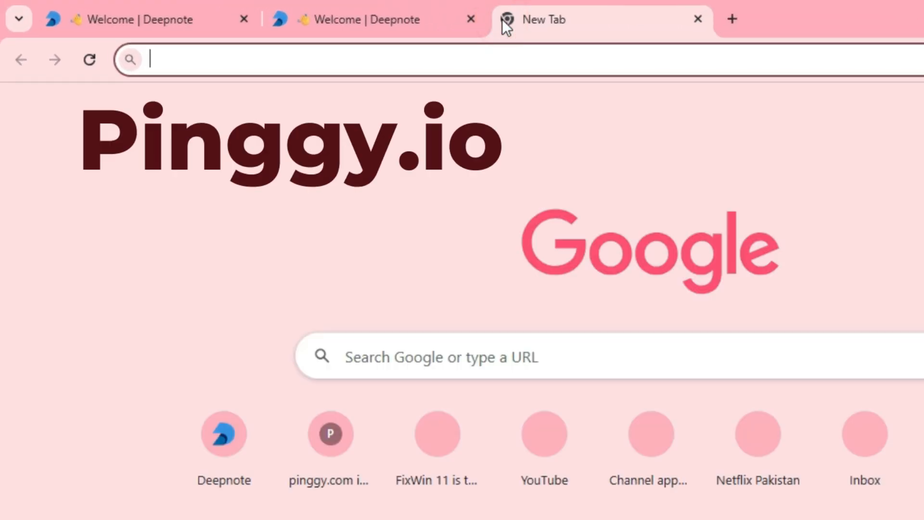
{"action": "type", "text": "pinggy.io"}
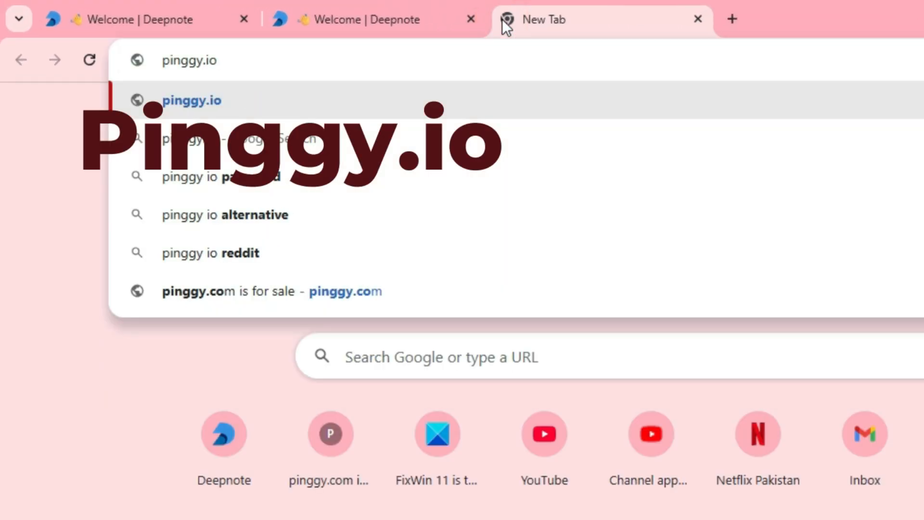
{"action": "key", "text": "Return"}
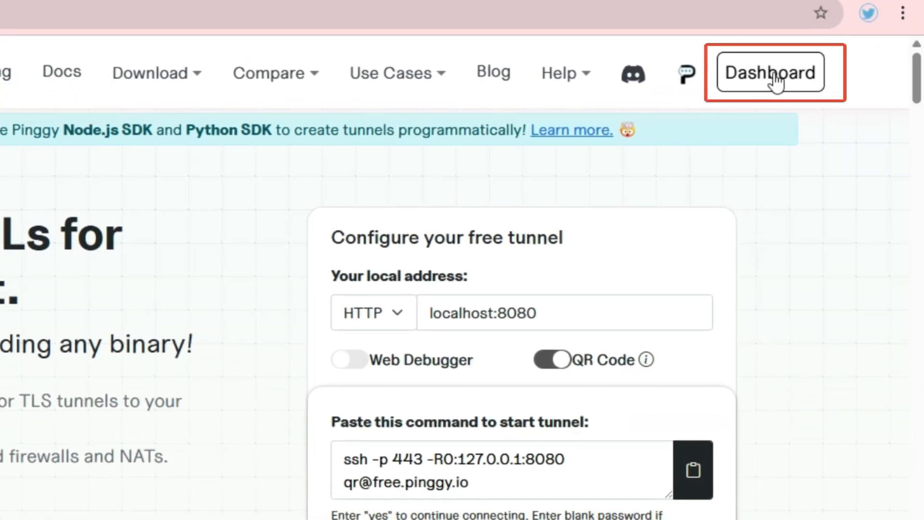
{"action": "left_click", "coordinate": [771, 74]}
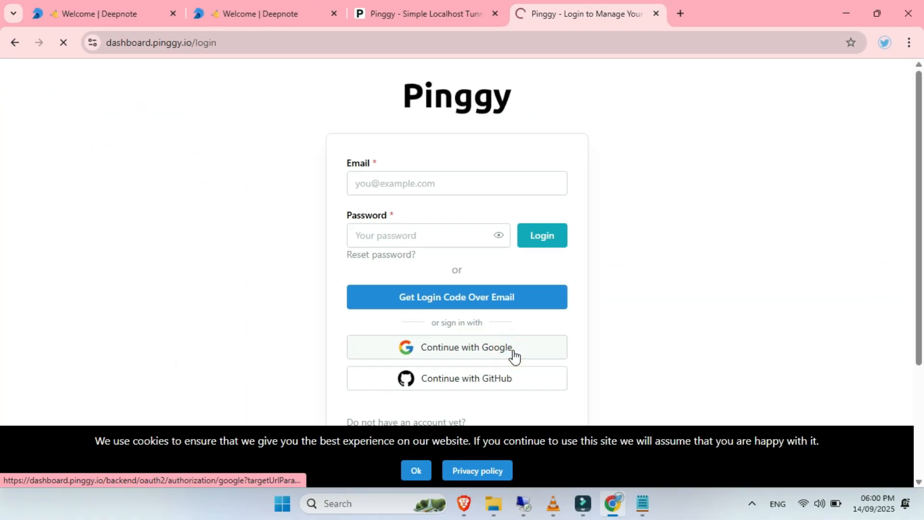
- Sign in to Pinggy with the existing Google account and approve the access
{"action": "left_click", "coordinate": [514, 356]}
{"action": "left_click", "coordinate": [608, 228]}
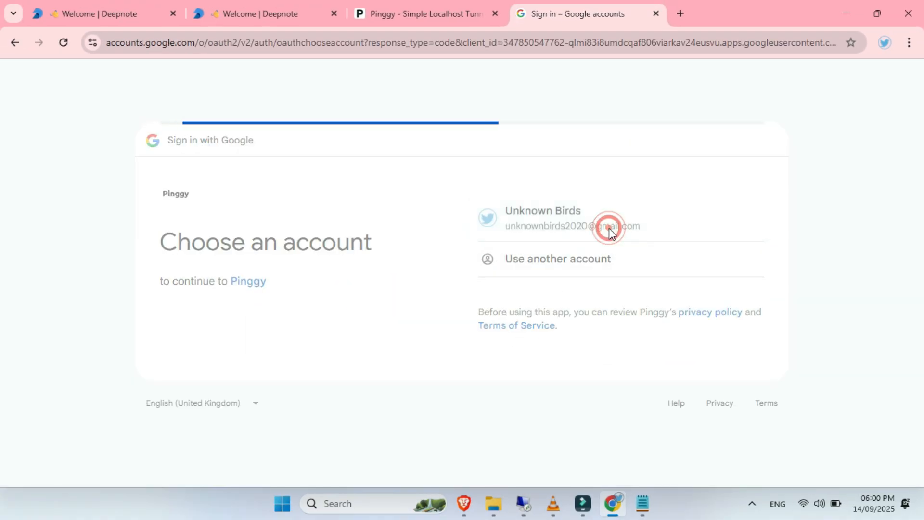
{"action": "left_click", "coordinate": [659, 431]}
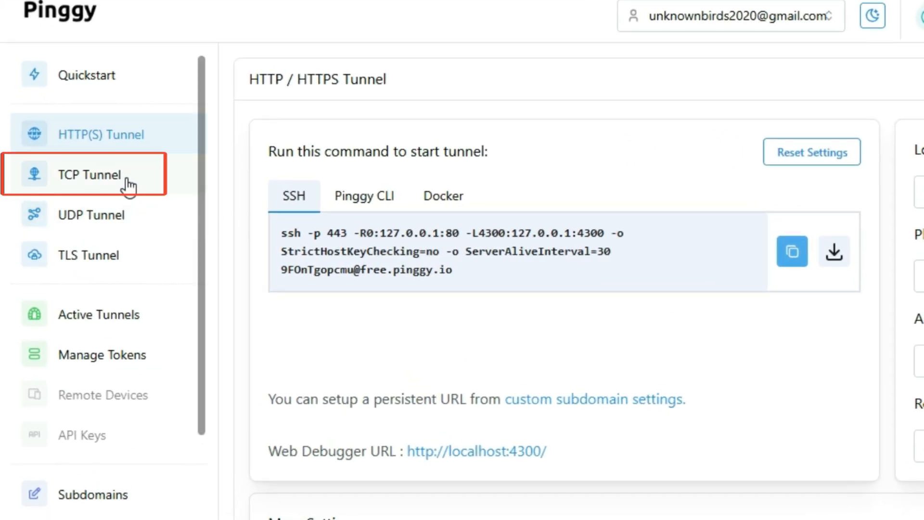
- Open Pinggy's TCP tunnel configuration and set the local address to localhost:3389
{"action": "left_click", "coordinate": [126, 177]}
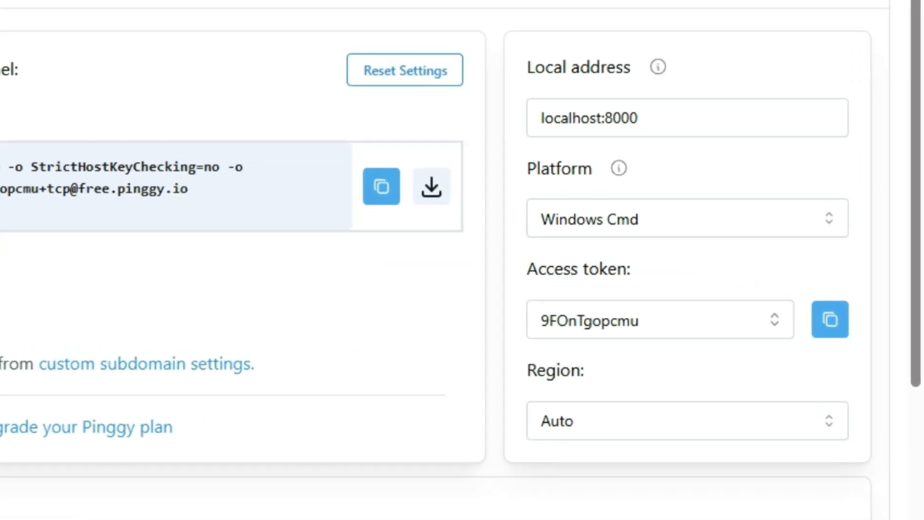
{"action": "key", "text": "BackSpace"}
{"action": "key", "text": "BackSpace"}
{"action": "key", "text": "BackSpace"}
{"action": "key", "text": "BackSpace"}
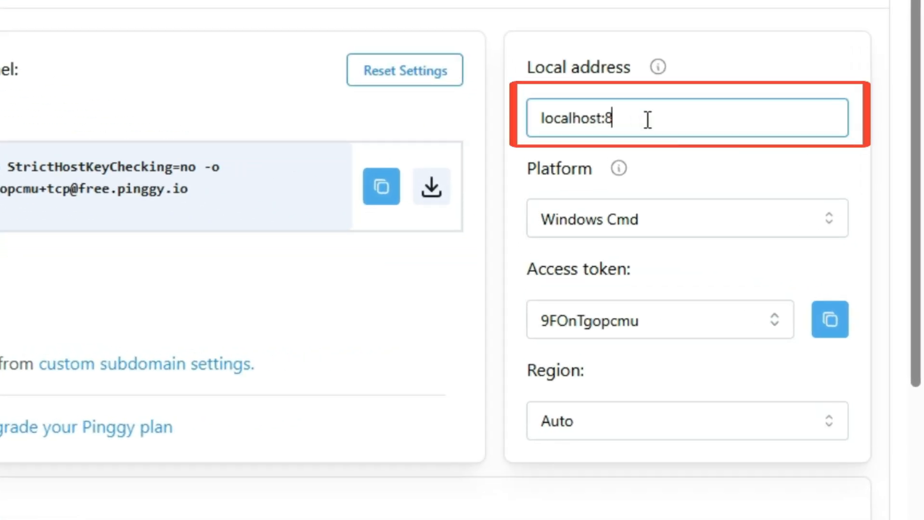
{"action": "type", "text": "3389"}
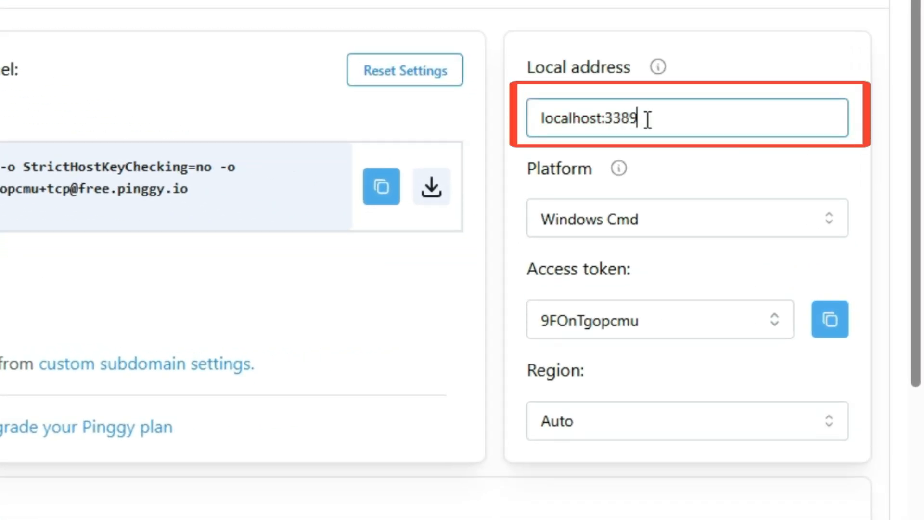
{"action": "key", "text": "Tab"}
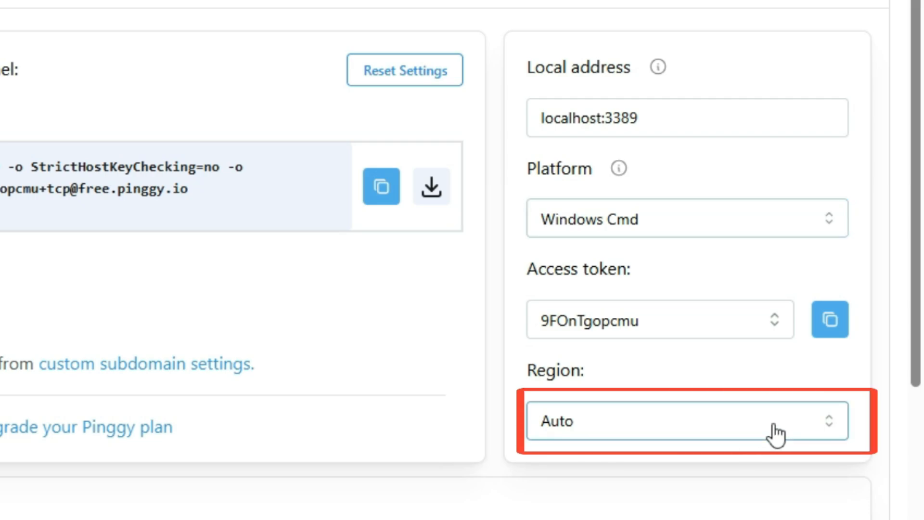
- Set the TCP tunnel's region to Asia and copy the generated SSH command
{"action": "left_click", "coordinate": [773, 422]}
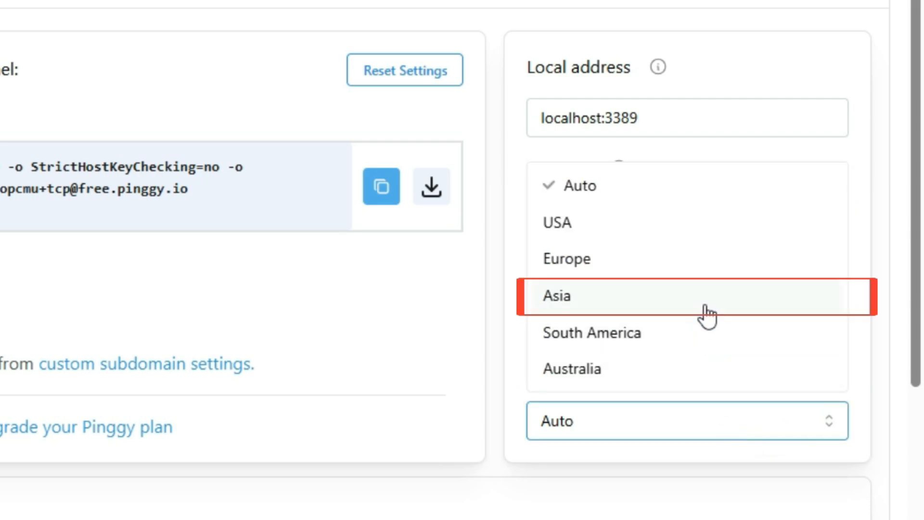
{"action": "left_click", "coordinate": [704, 302]}
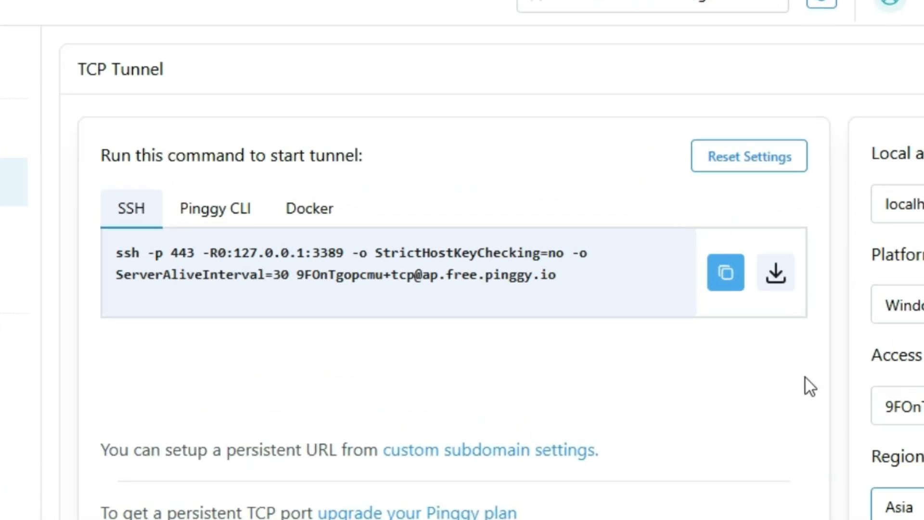
{"action": "left_click", "coordinate": [812, 299]}
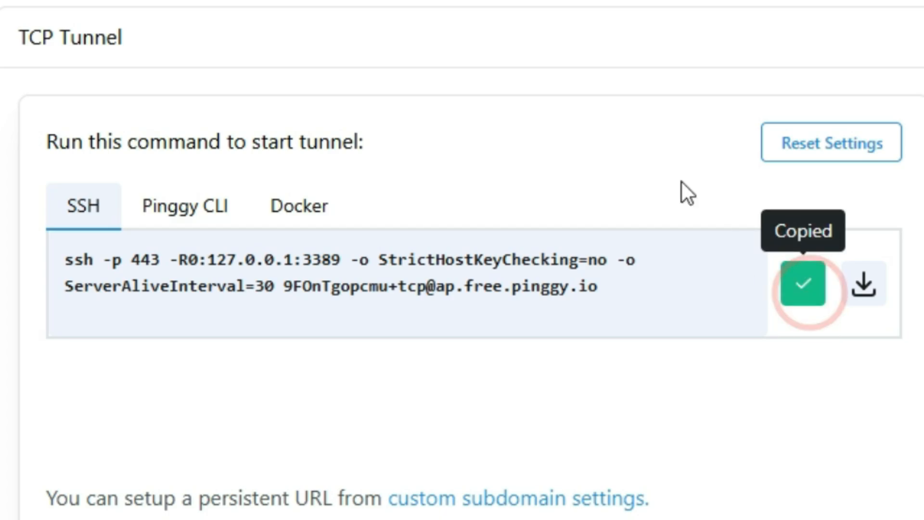
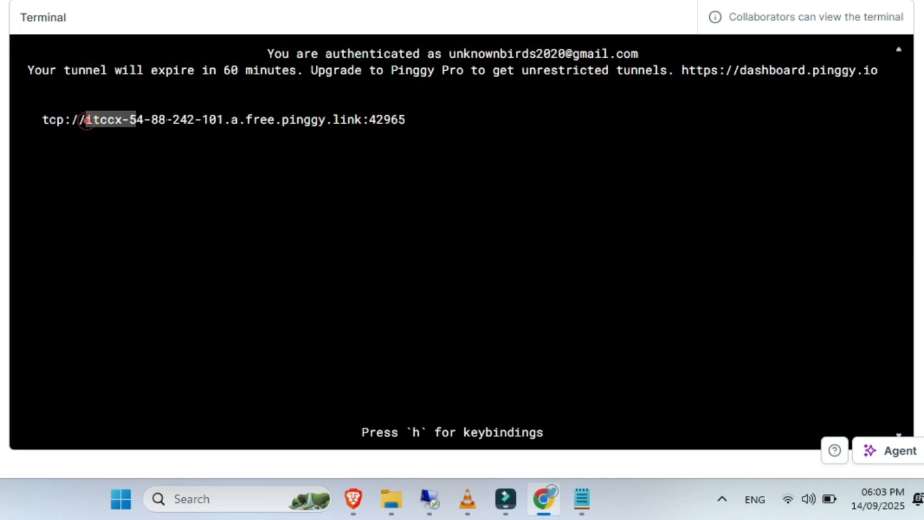
- Copy the tunnel's host address and port from the terminal, without the tcp:// prefix
{"action": "left_click_drag", "start_coordinate": [86, 120], "coordinate": [340, 120]}
{"action": "right_click", "coordinate": [395, 120]}
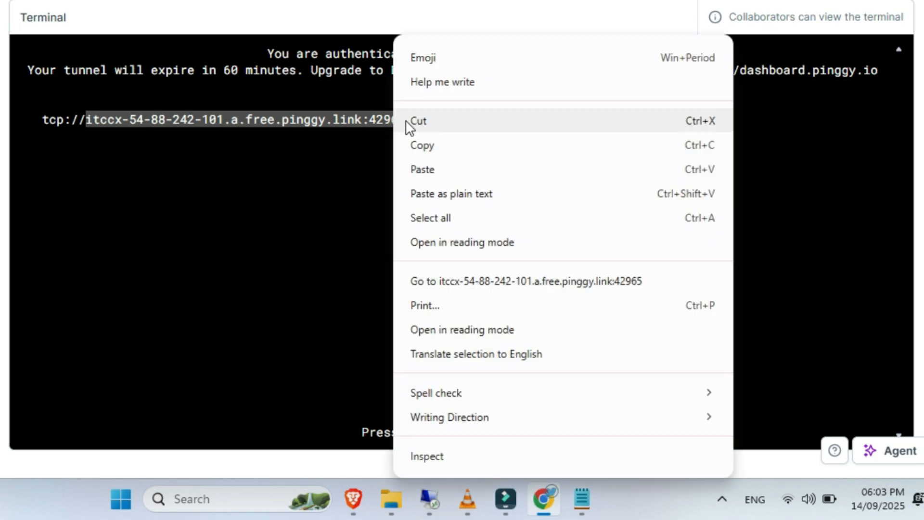
{"action": "left_click", "coordinate": [417, 142]}
- Open Remote Desktop Connection and connect to the copied address itccx-54-88-242-101.a.free.pinggy.link:42965, accepting the connection prompt
{"action": "left_click", "coordinate": [219, 508]}
{"action": "type", "text": "remo"}
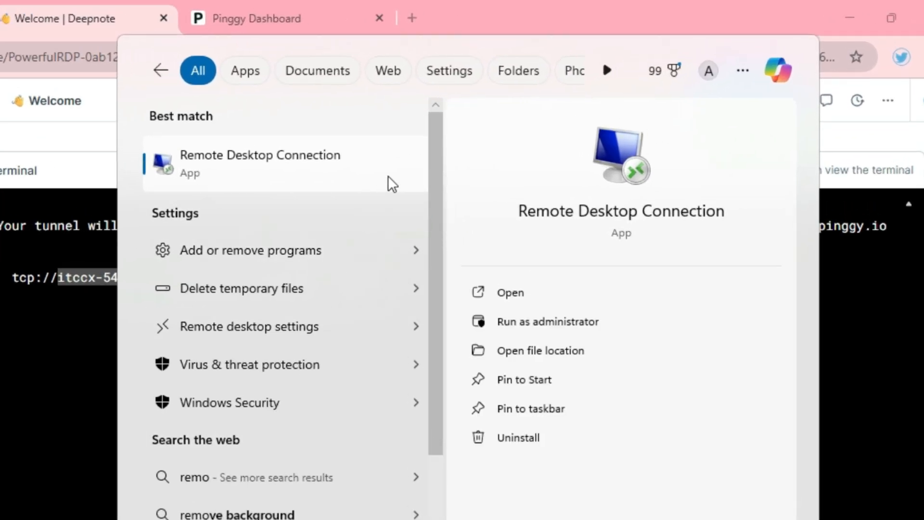
{"action": "left_click", "coordinate": [388, 175]}
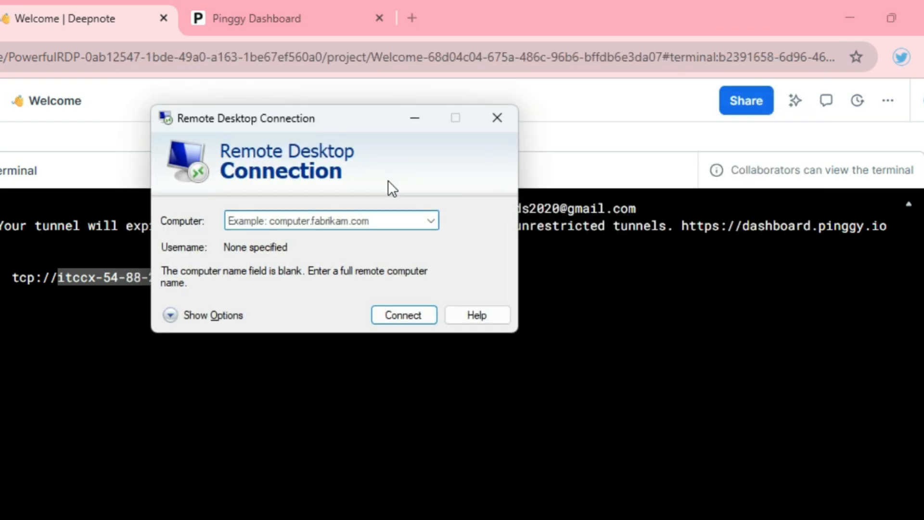
{"action": "right_click", "coordinate": [361, 223]}
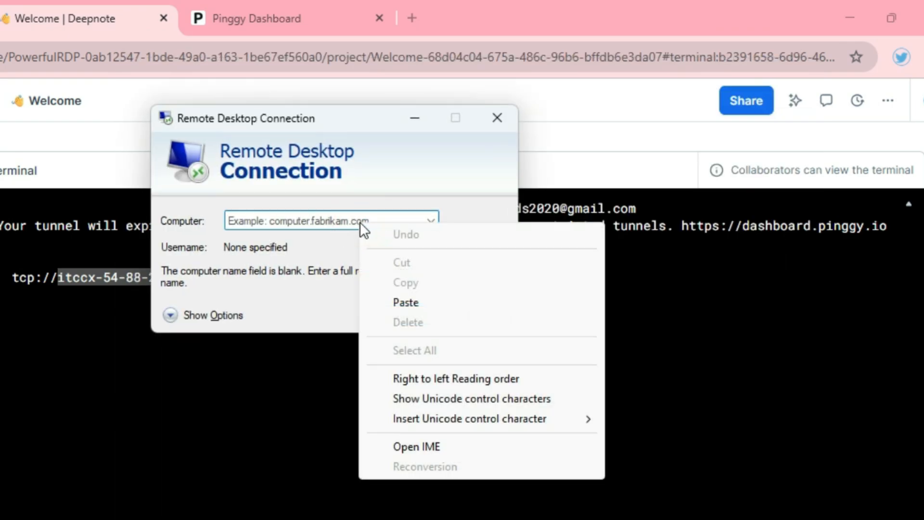
{"action": "left_click", "coordinate": [401, 303]}
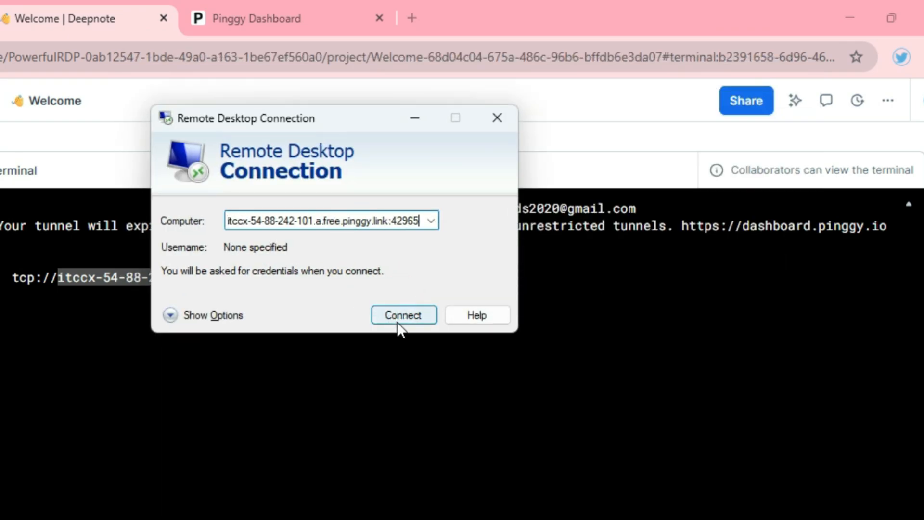
{"action": "left_click", "coordinate": [400, 320]}
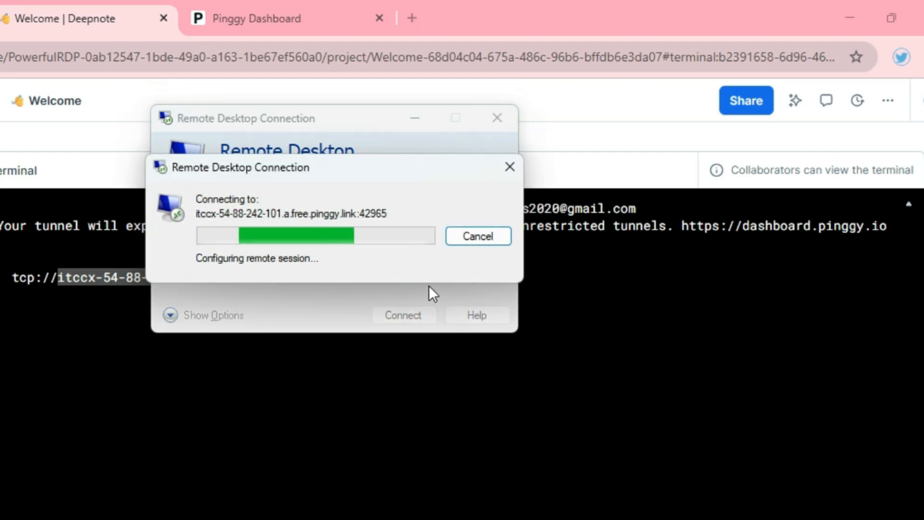
{"action": "left_click", "coordinate": [377, 310]}
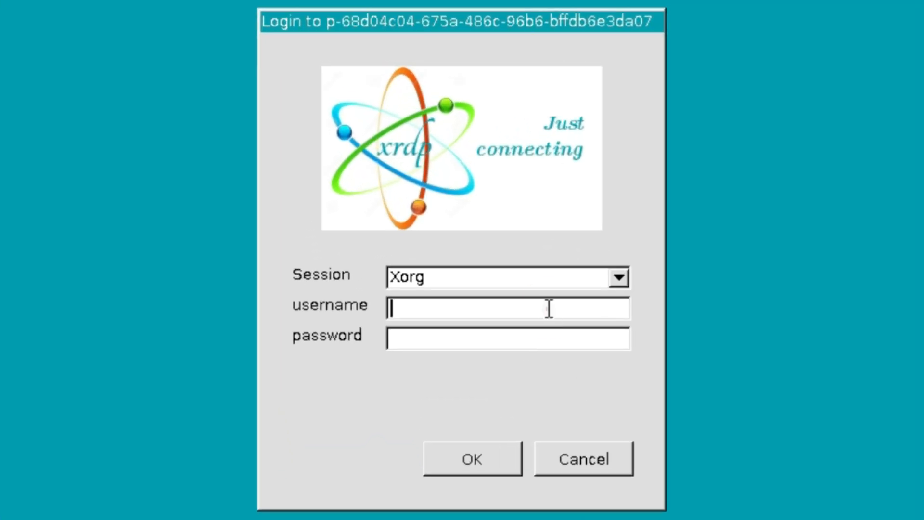
- Log in to the xrdp Xorg session with the username root and the account password
{"action": "left_click", "coordinate": [549, 308]}
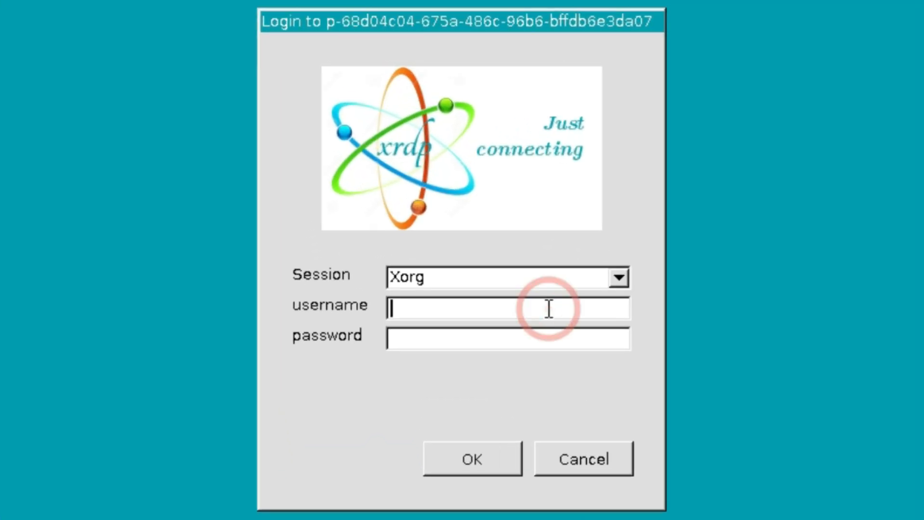
{"action": "type", "text": "root"}
{"action": "left_click", "coordinate": [524, 341]}
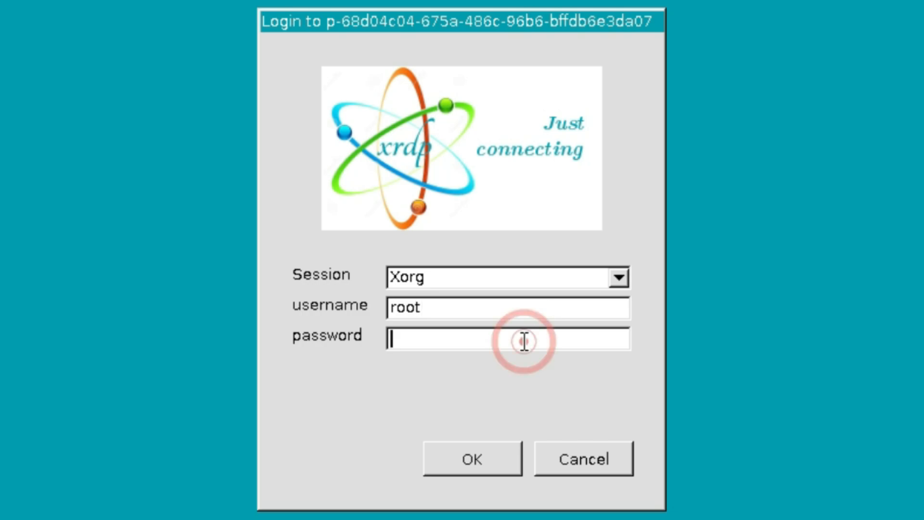
{"action": "type", "text": "*"}
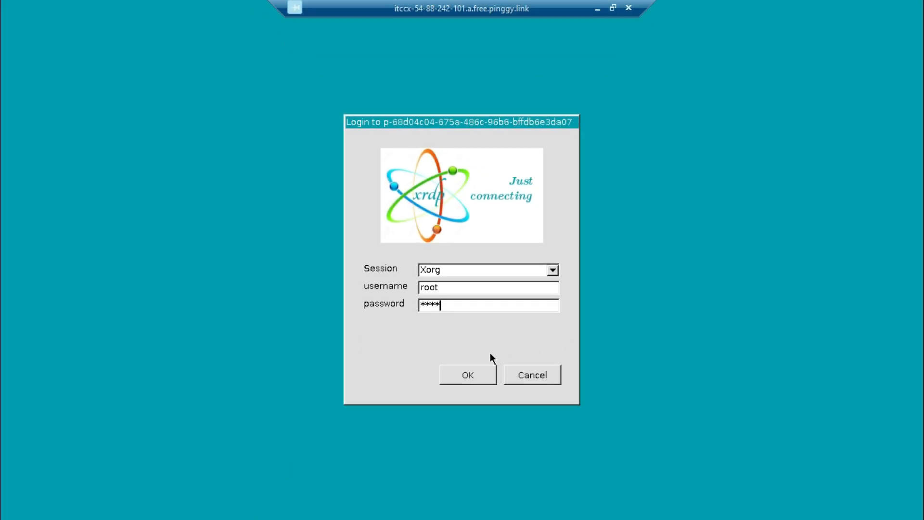
{"action": "left_click", "coordinate": [473, 377]}
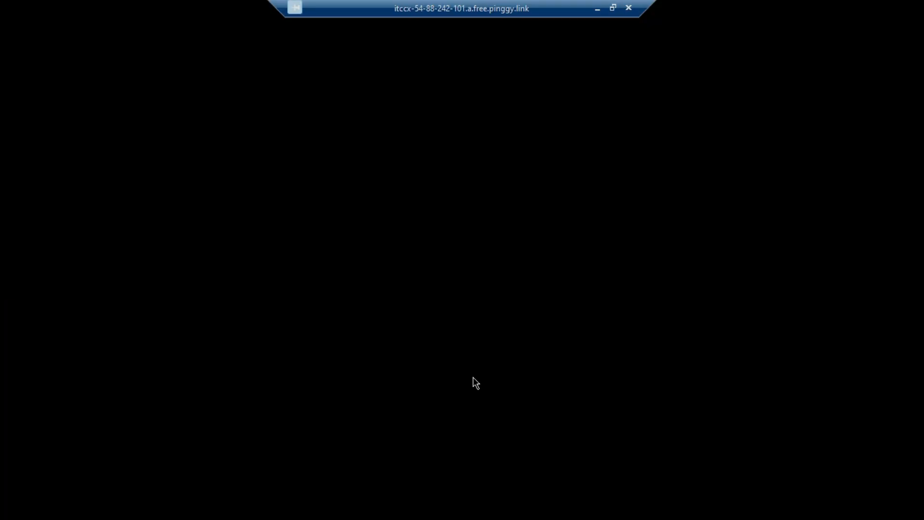
{"action": "left_click", "coordinate": [507, 295]}
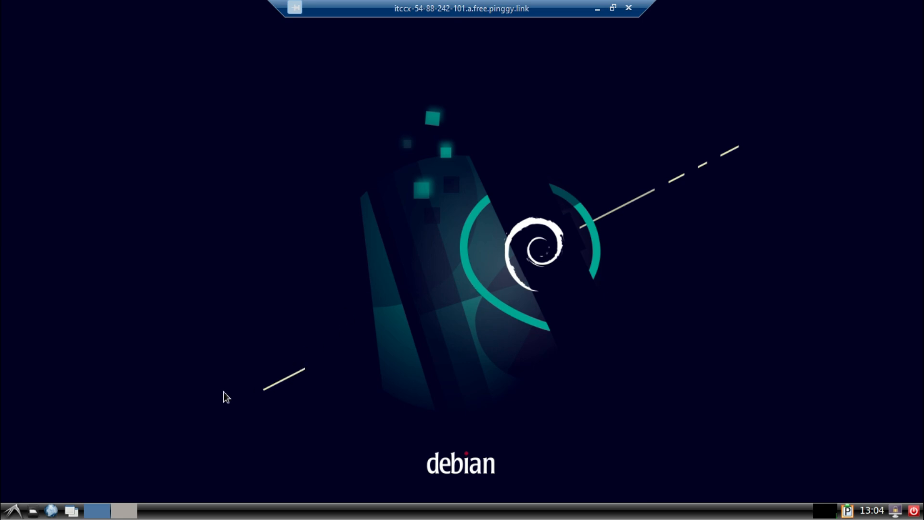
- Open the remote desktop's web browser, search for speedtest and open the Speedtest by Ookla site
{"action": "left_click", "coordinate": [15, 511]}
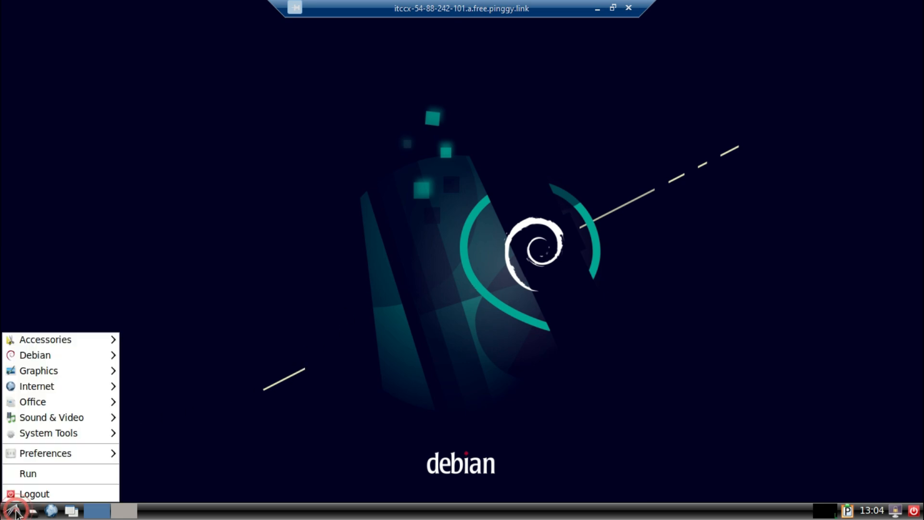
{"action": "left_click", "coordinate": [205, 357]}
{"action": "left_click", "coordinate": [52, 511]}
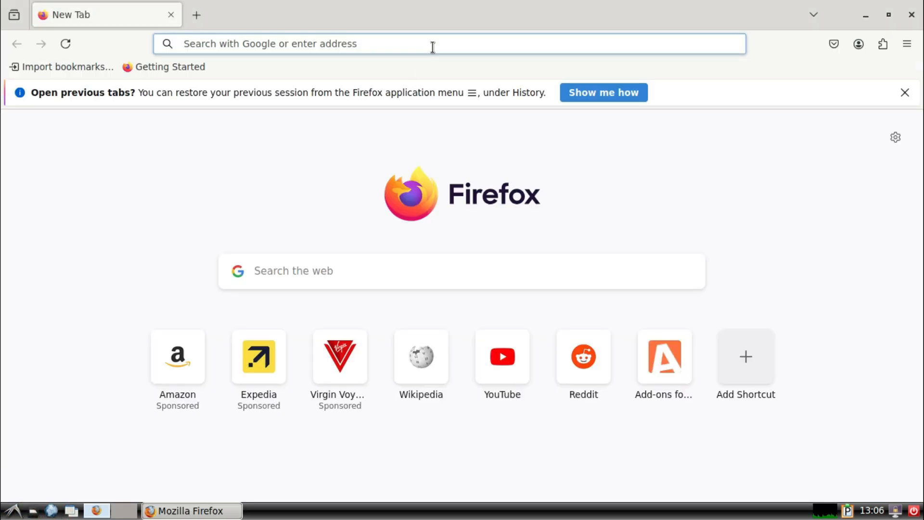
{"action": "left_click", "coordinate": [430, 46]}
{"action": "type", "text": "speedtest"}
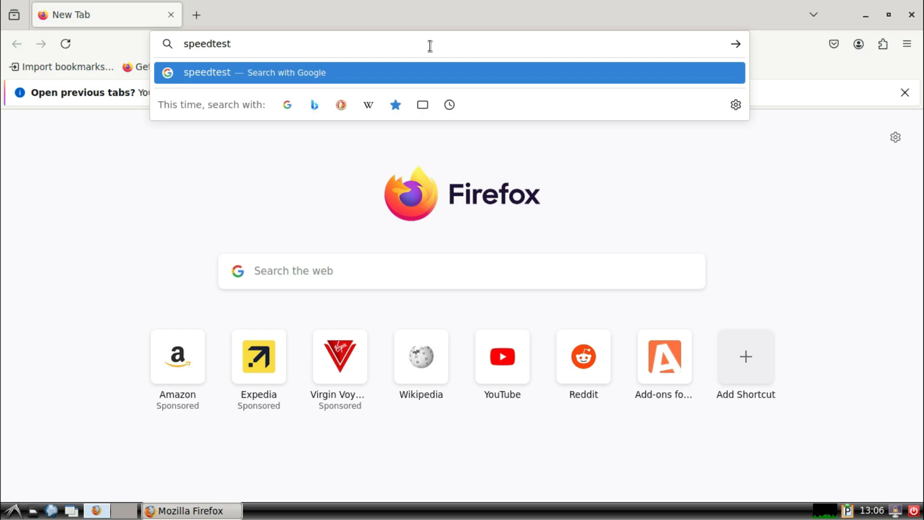
{"action": "key", "text": "Return"}
{"action": "left_click", "coordinate": [224, 453]}
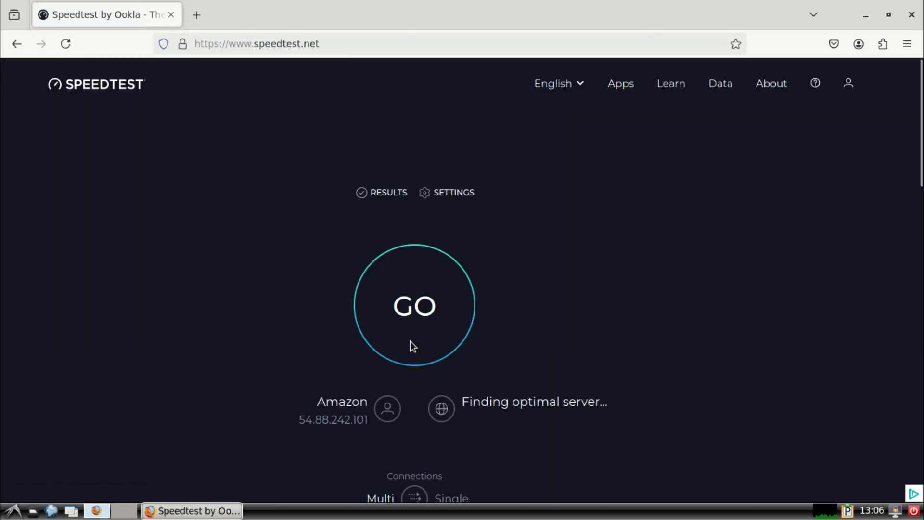
- Run the internet speed test, allowing the site to access the location, and check the measured speeds
{"action": "left_click", "coordinate": [413, 345]}
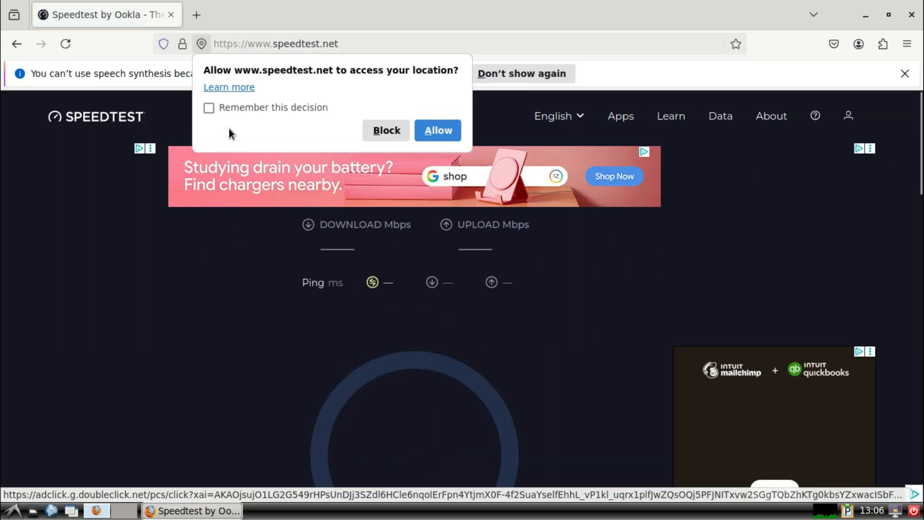
{"action": "left_click", "coordinate": [439, 131]}
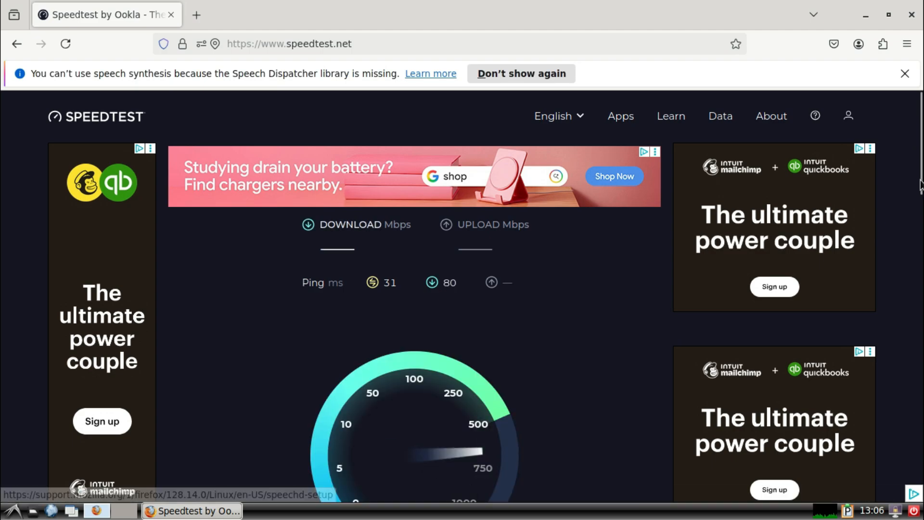
{"action": "scroll", "coordinate": [901, 231], "scroll_direction": "down", "scroll_amount": 3}
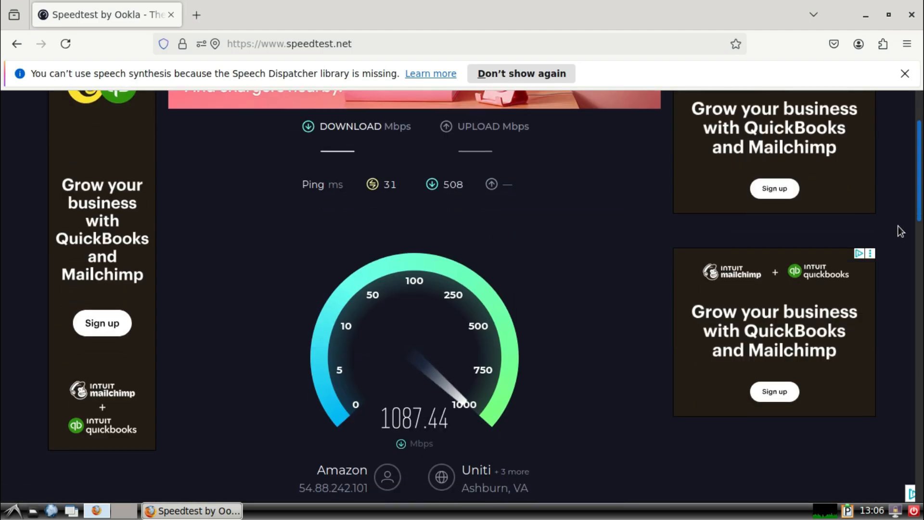
{"action": "scroll", "coordinate": [901, 231], "scroll_direction": "down", "scroll_amount": 2}
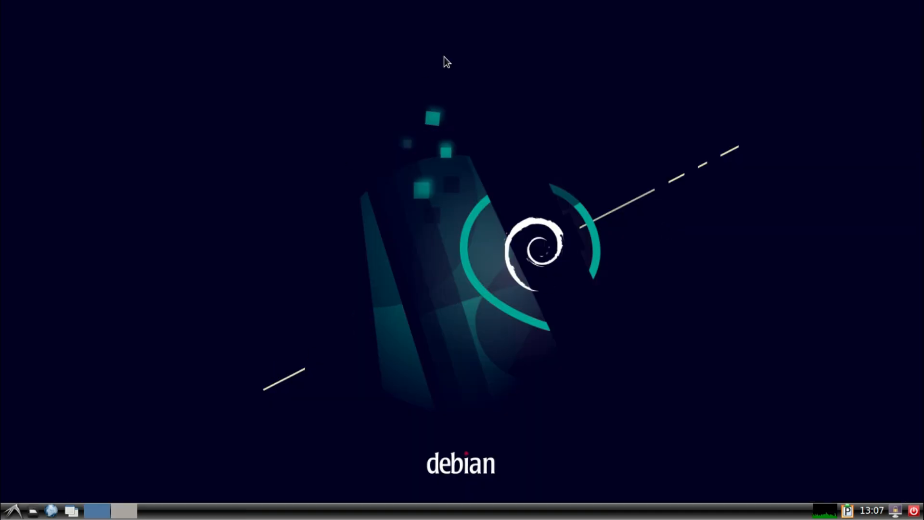
- Close the remote desktop session and confirm the disconnection
{"action": "left_click", "coordinate": [627, 8]}
{"action": "left_click", "coordinate": [486, 285]}
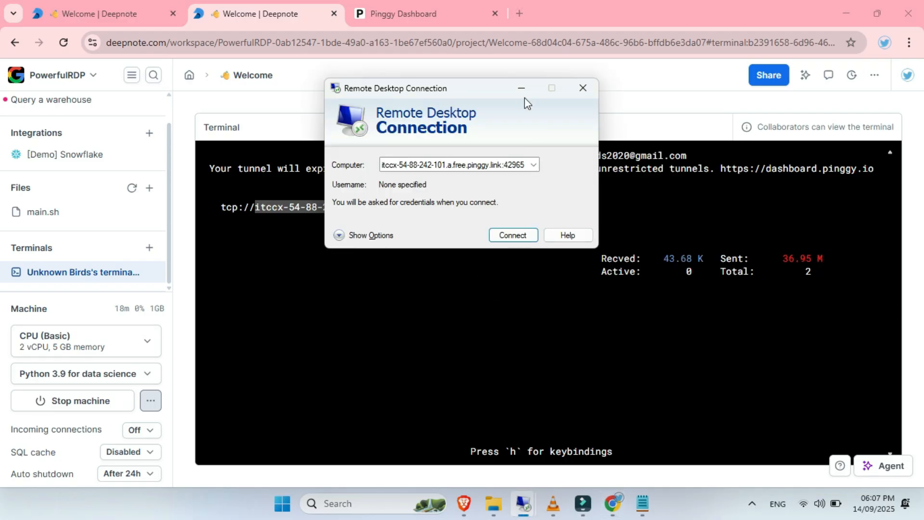